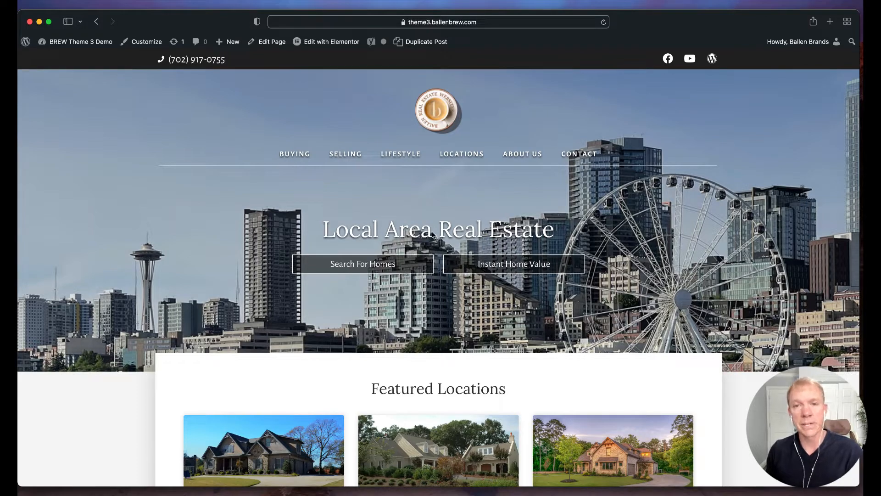
Step: Review the demo site's homepage sections from the featured locations through client reviews to the From The Blog posts
scroll(437, 235, "down", 4)
scroll(437, 233, "down", 15)
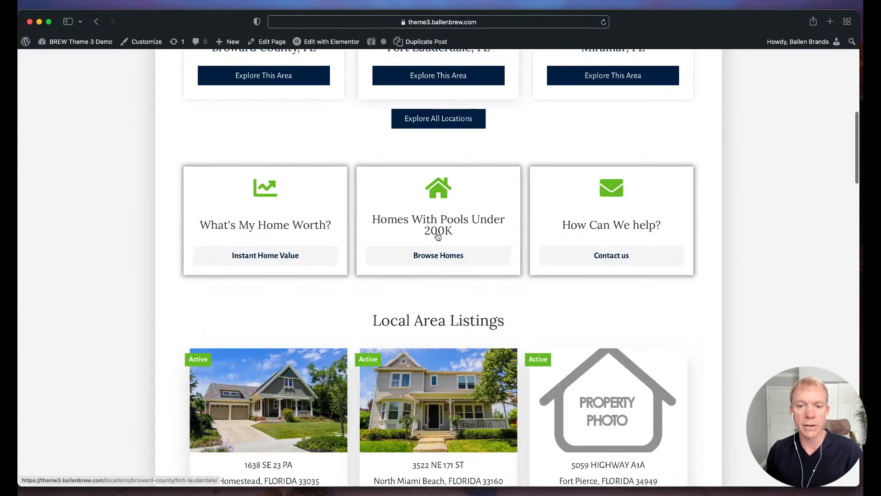
scroll(437, 233, "down", 18)
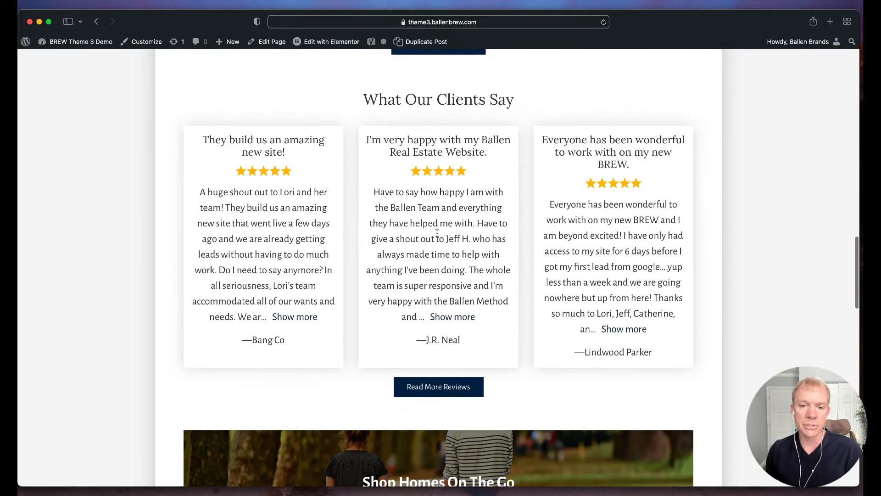
scroll(437, 232, "down", 5)
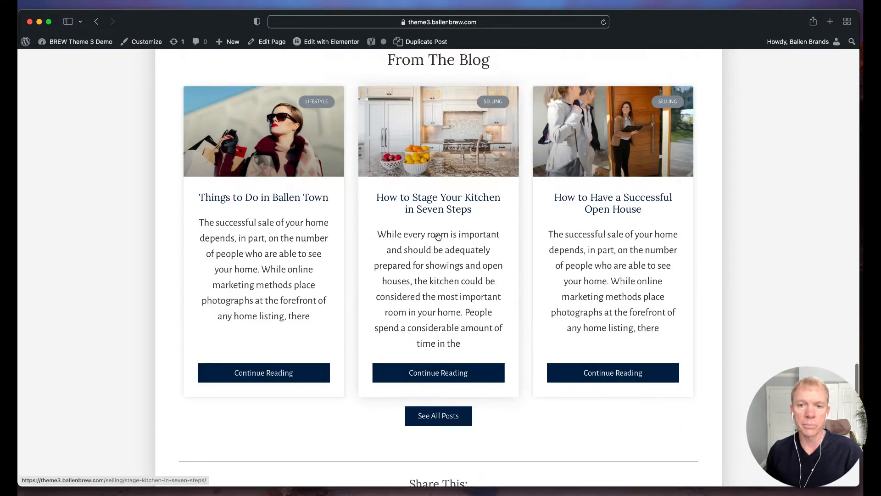
scroll(437, 233, "up", 2)
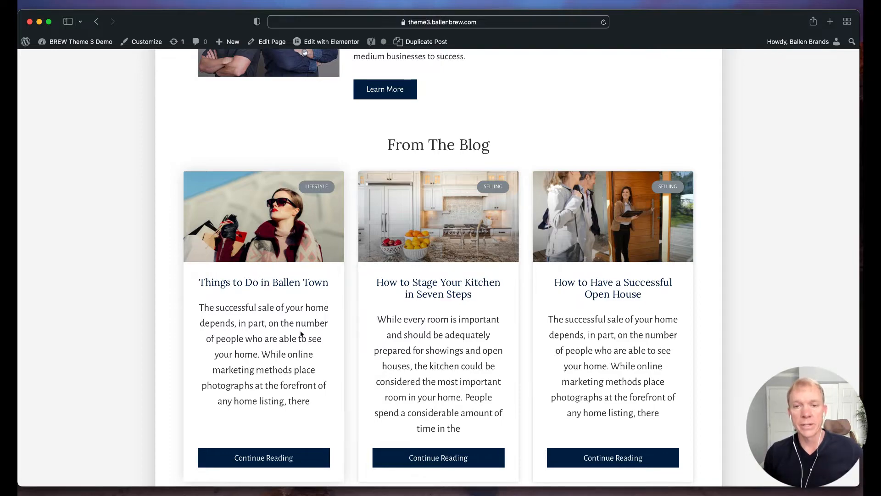
scroll(301, 333, "up", 20)
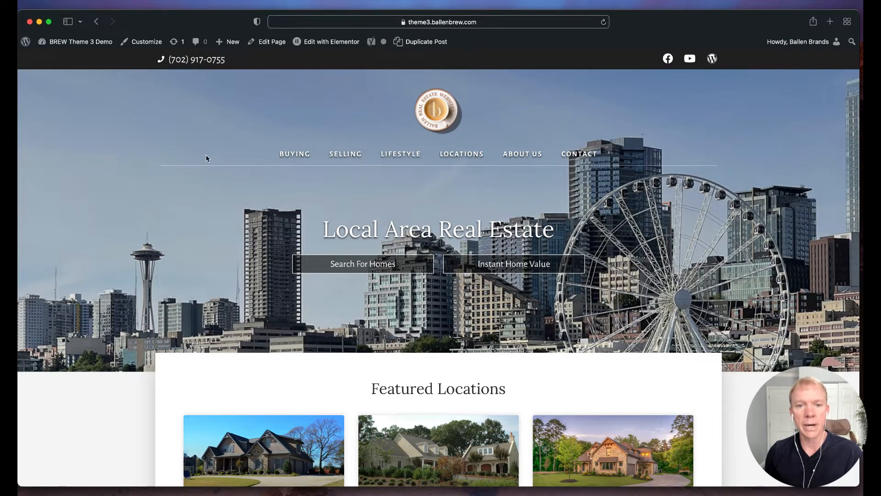
Step: Examine the blog posts listed on the site's Buying, Selling and Lifestyle category pages
left_click(310, 156)
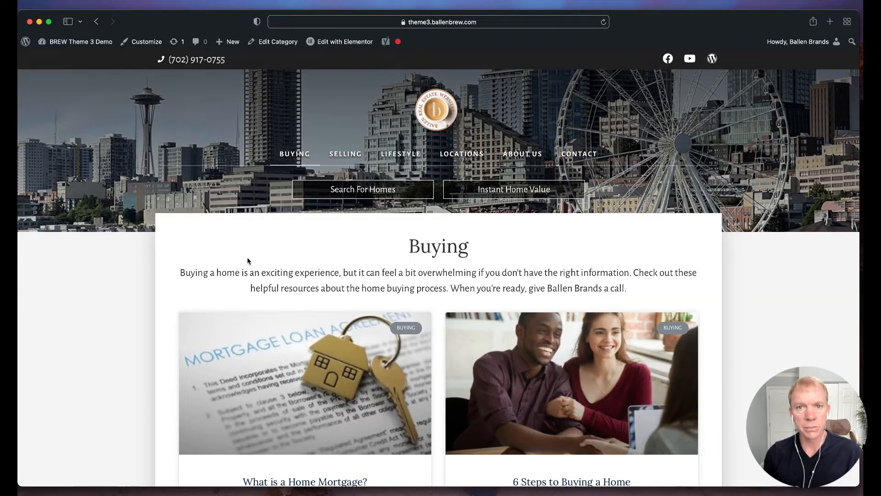
scroll(248, 261, "down", 5)
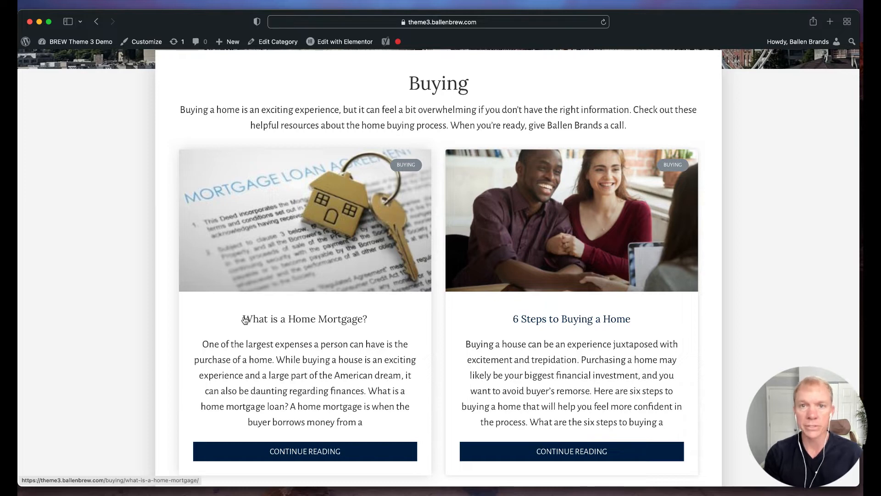
scroll(245, 320, "up", 5)
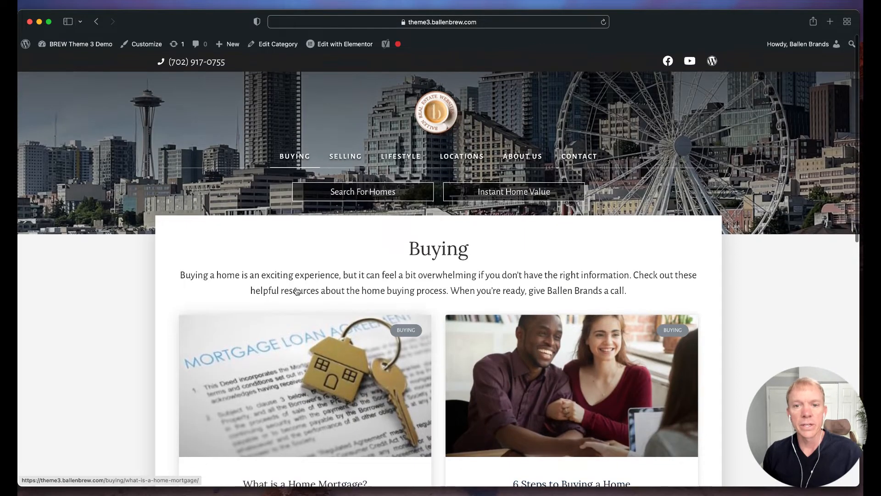
left_click(343, 157)
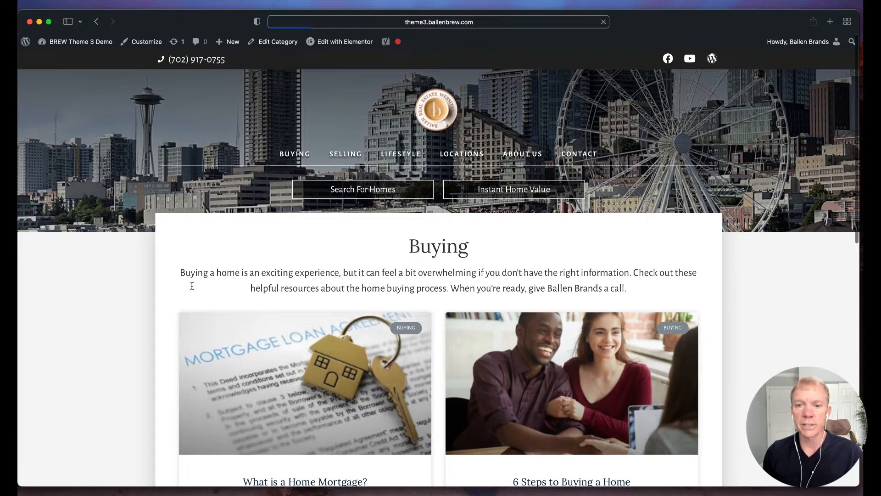
scroll(192, 287, "down", 8)
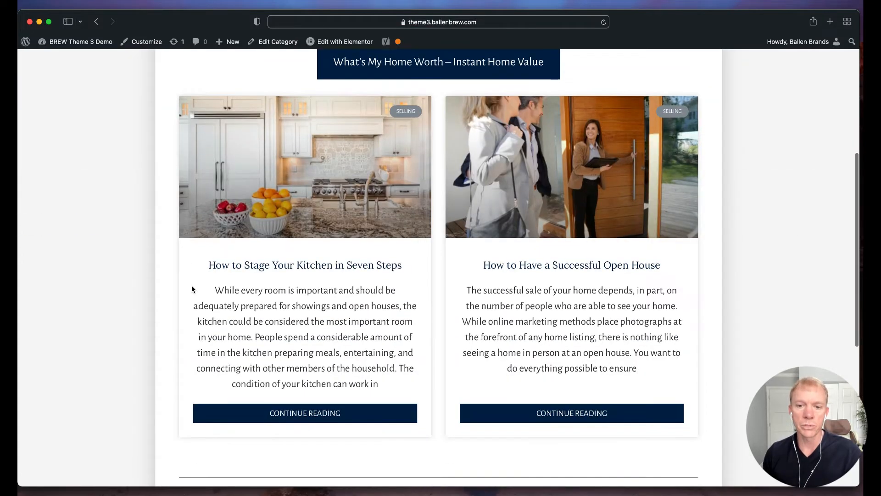
scroll(193, 288, "up", 2)
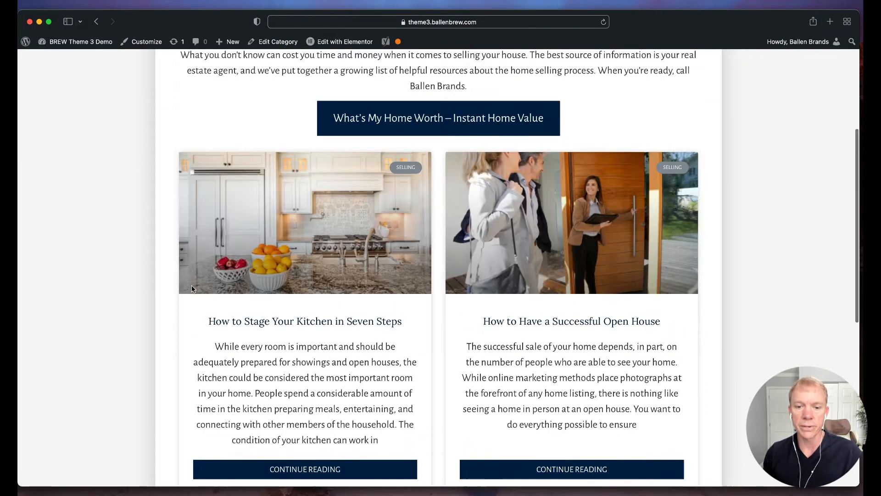
scroll(192, 289, "up", 8)
left_click(401, 153)
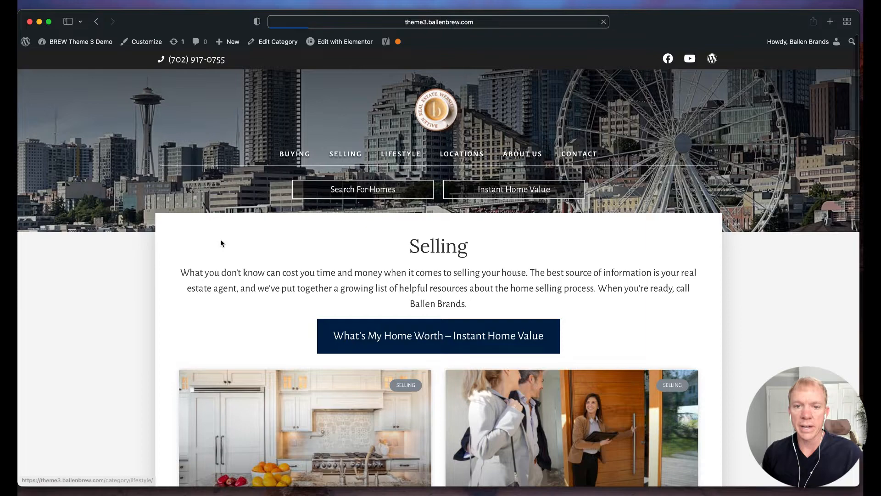
scroll(168, 263, "down", 3)
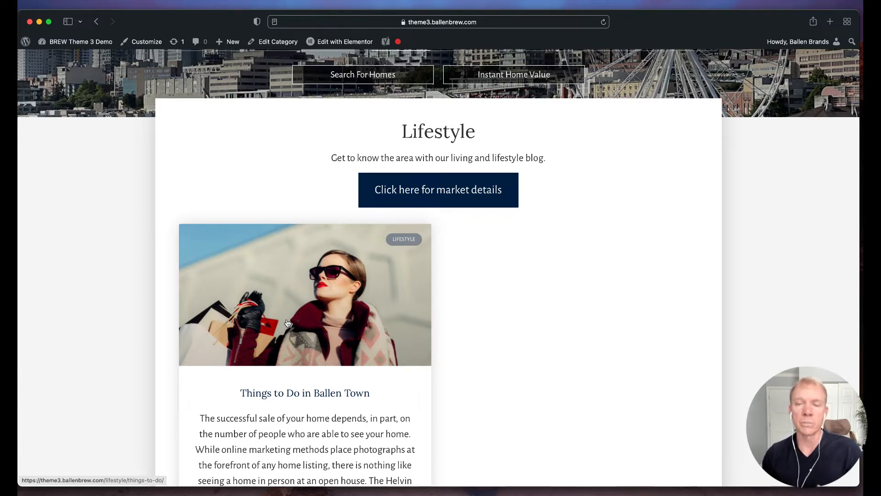
scroll(288, 323, "up", 5)
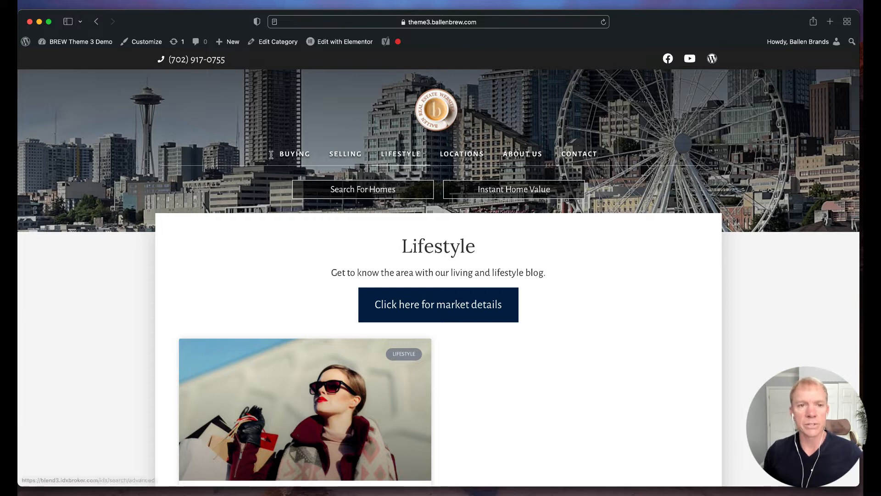
Step: Open the site's WordPress dashboard and start a new post, dismissing the block editor welcome guide
mouse_move(76, 43)
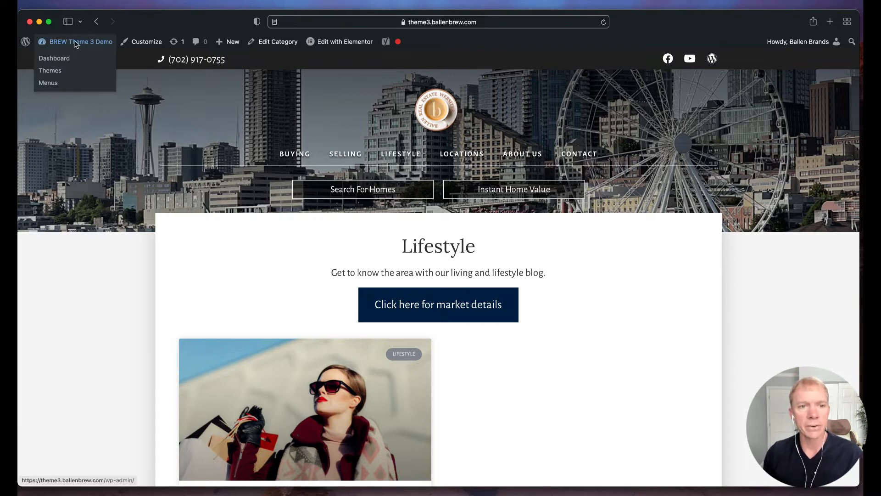
left_click(59, 62)
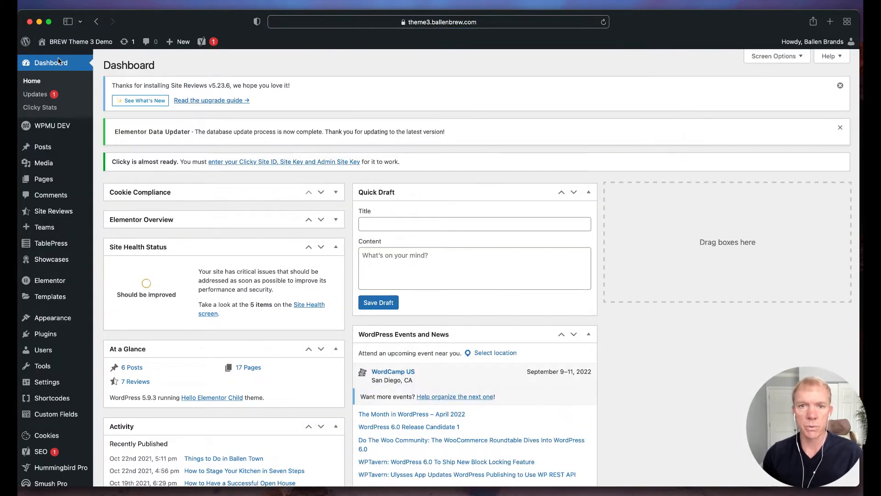
mouse_move(41, 146)
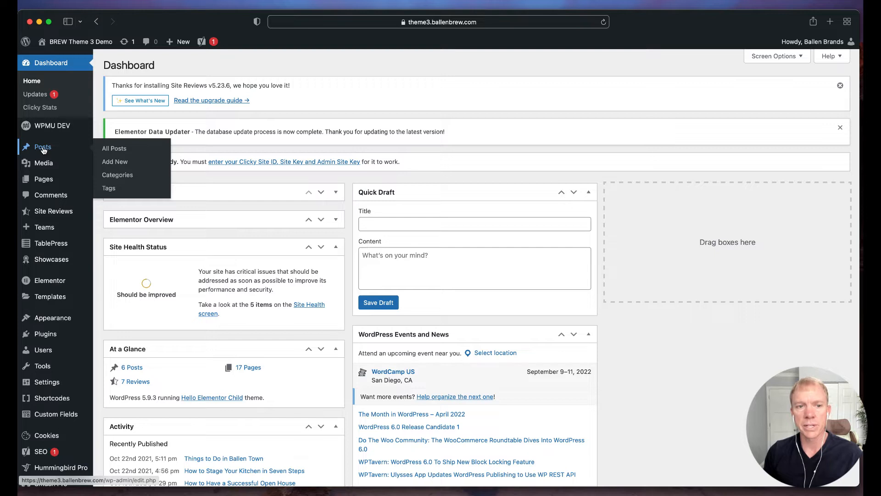
left_click(118, 162)
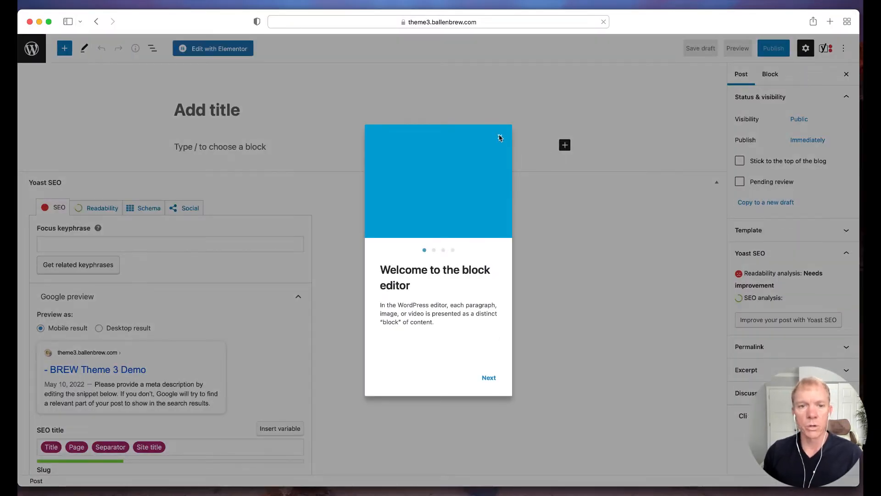
left_click(500, 138)
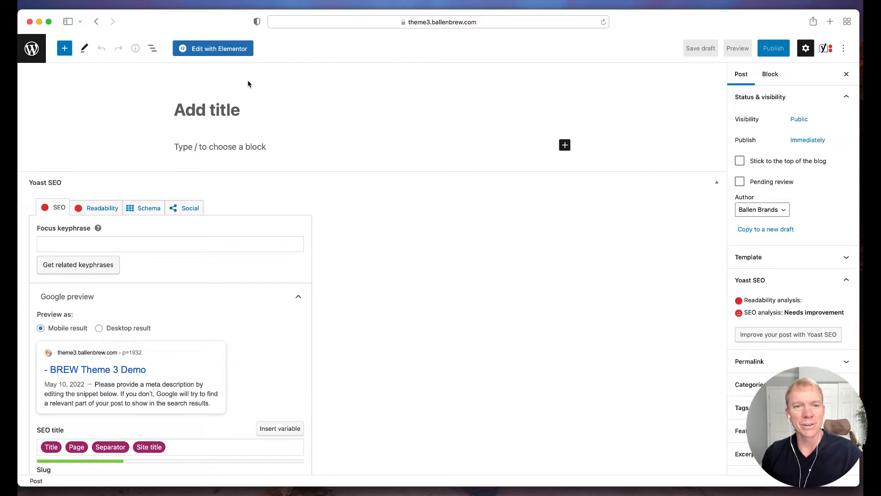
Step: Title the post "How to Buy a Home" and write the intro paragraph "This is how we buy a home... follow these simple steps."
left_click(234, 110)
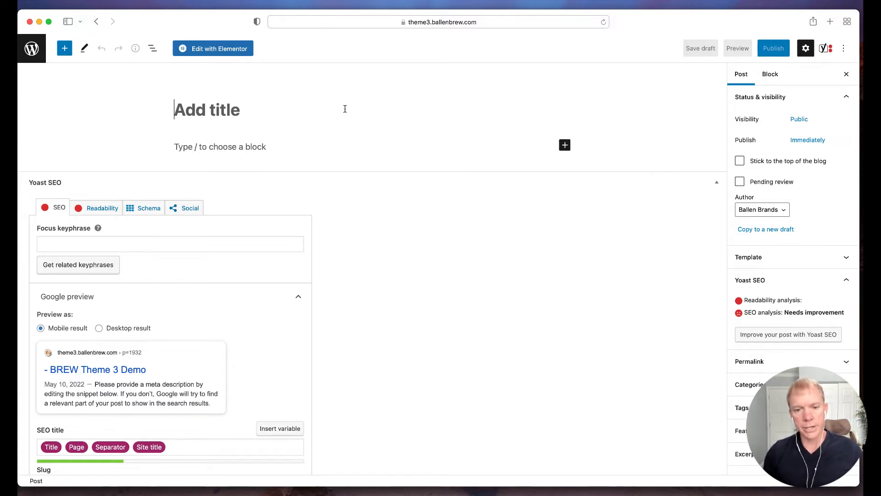
type("How to Buy a Home")
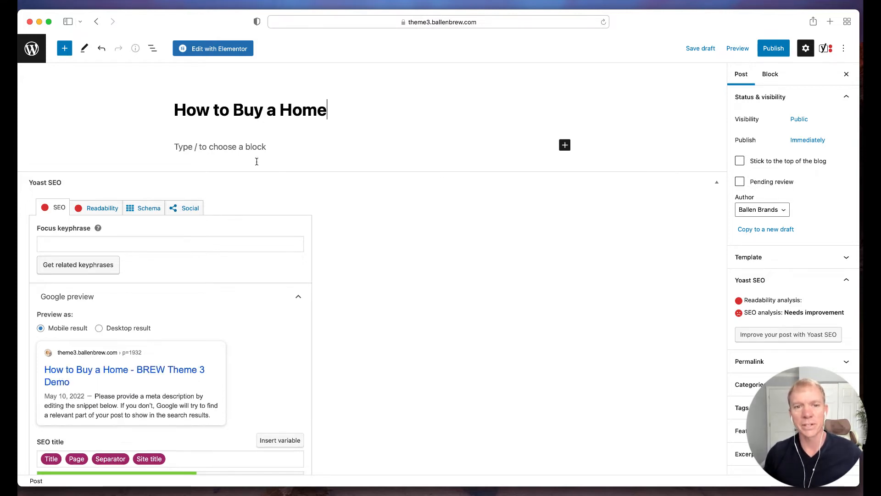
left_click(246, 146)
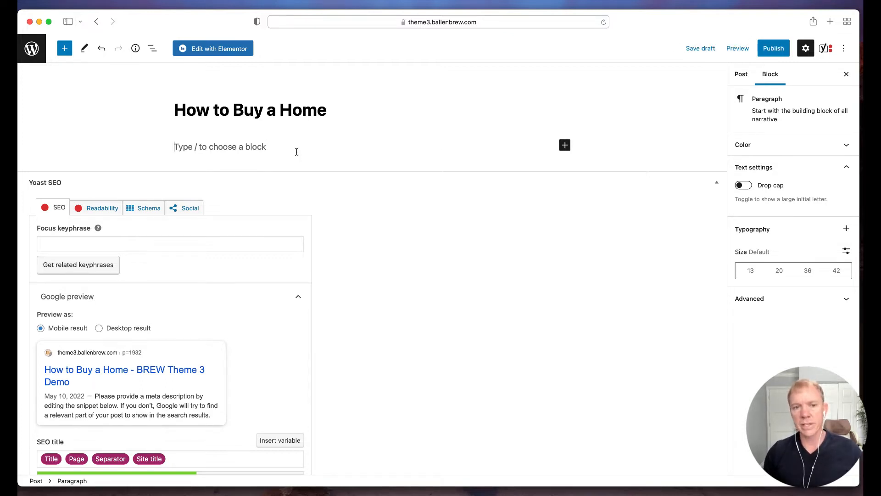
type("T")
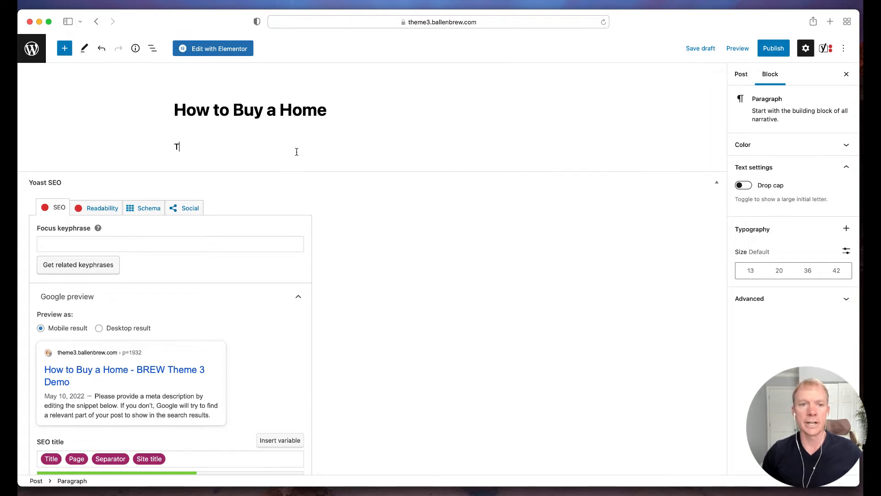
type("his is how we buy ")
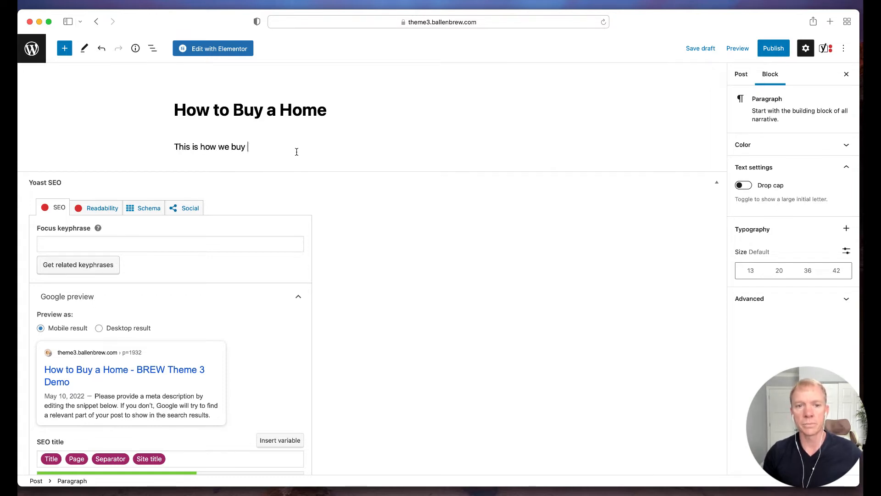
type("a home... follow these ste")
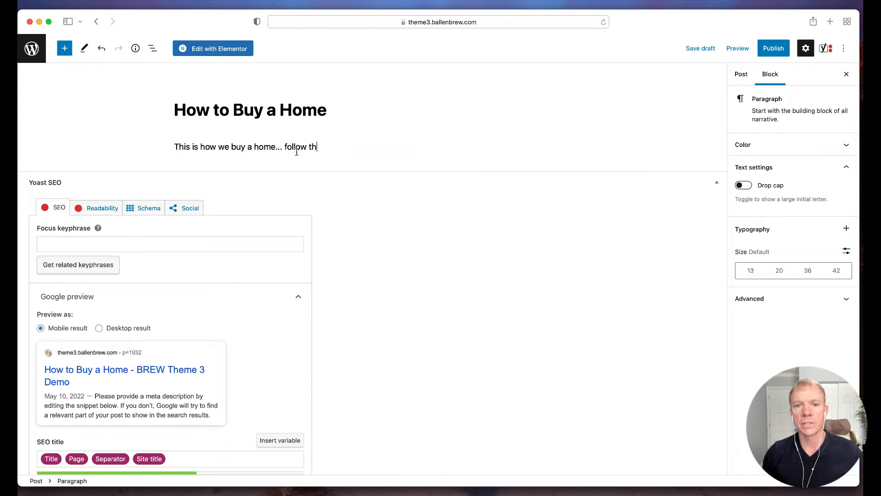
key("BackSpace")
key("BackSpace")
type("imple steps.")
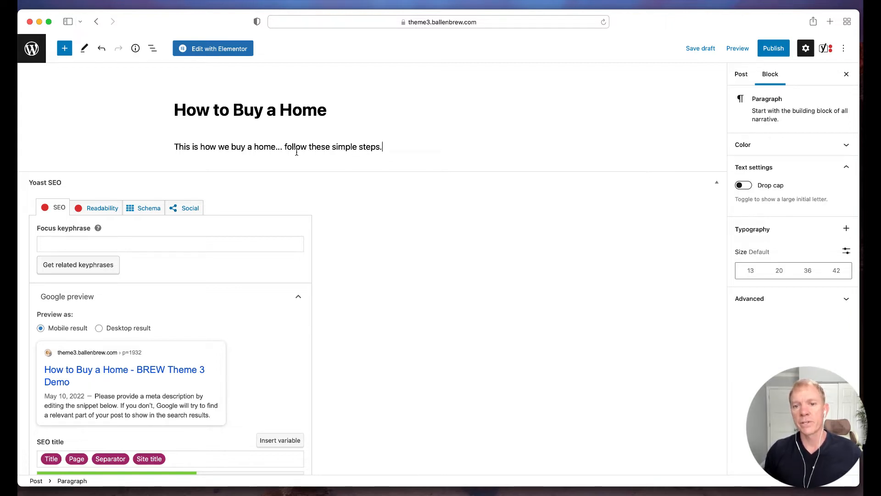
Step: Add a new paragraph below the intro reading "STEP 1: Do a search online"
key("Return")
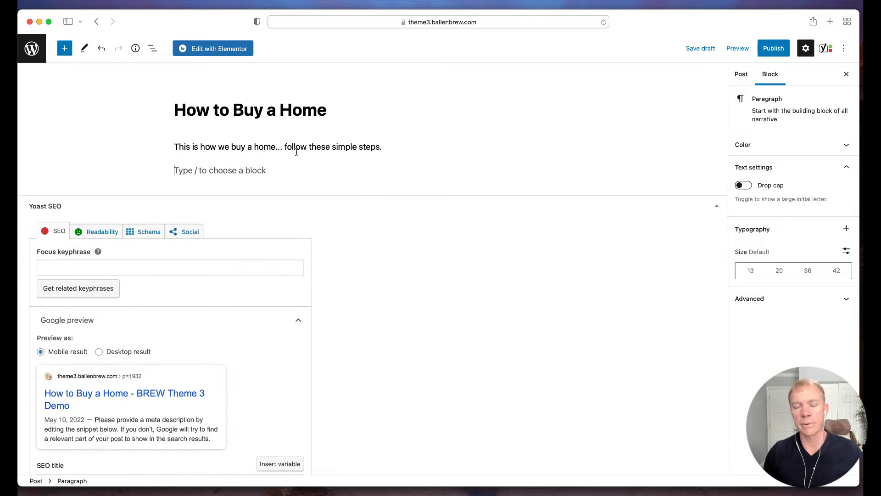
type("STEP")
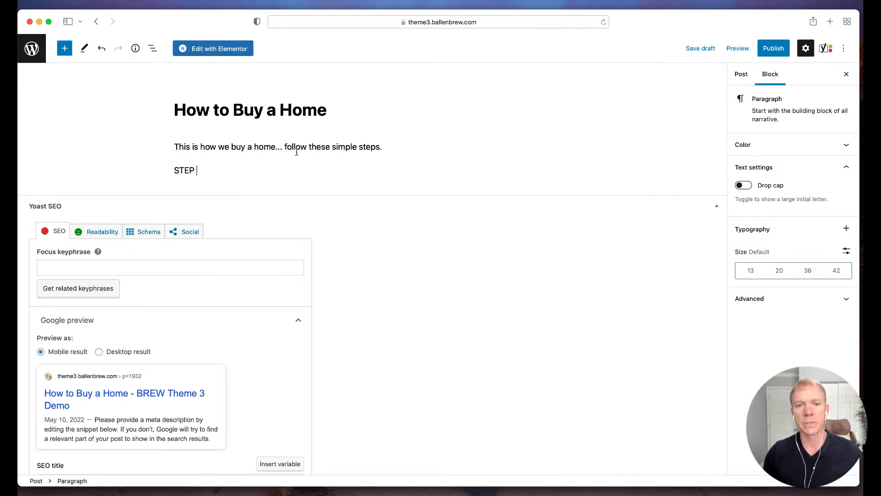
type(" 1: ")
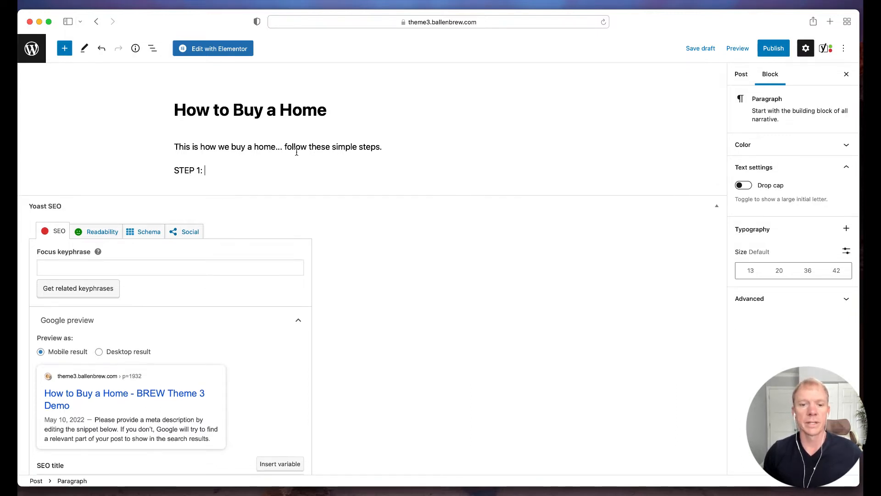
type("Do a s")
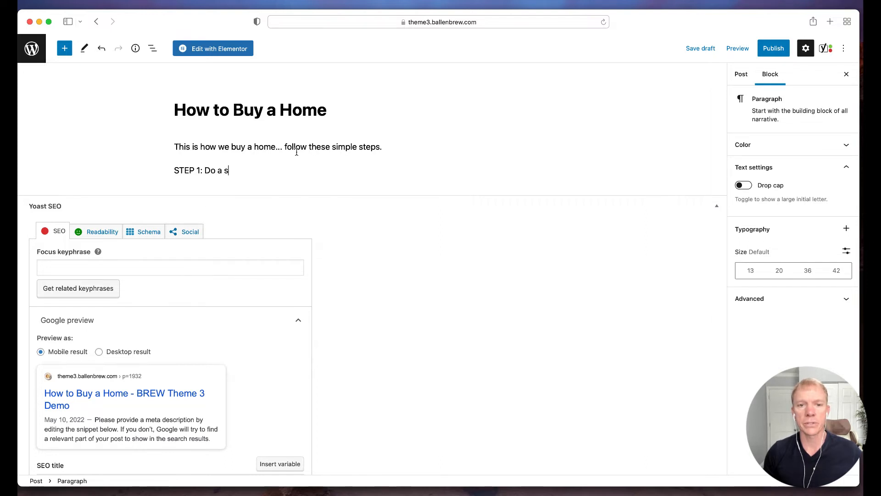
type("earch online")
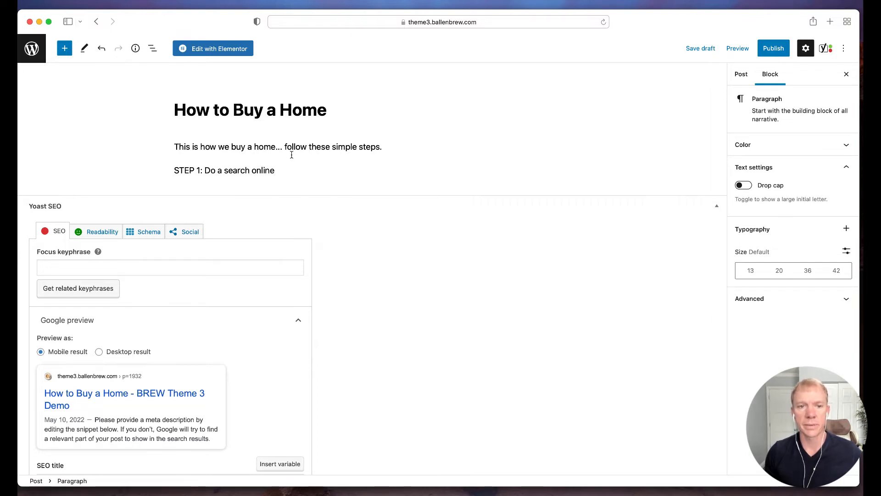
Step: Add a paragraph under the STEP 1 line reading "Look for reputable real estate websites"
key("Return")
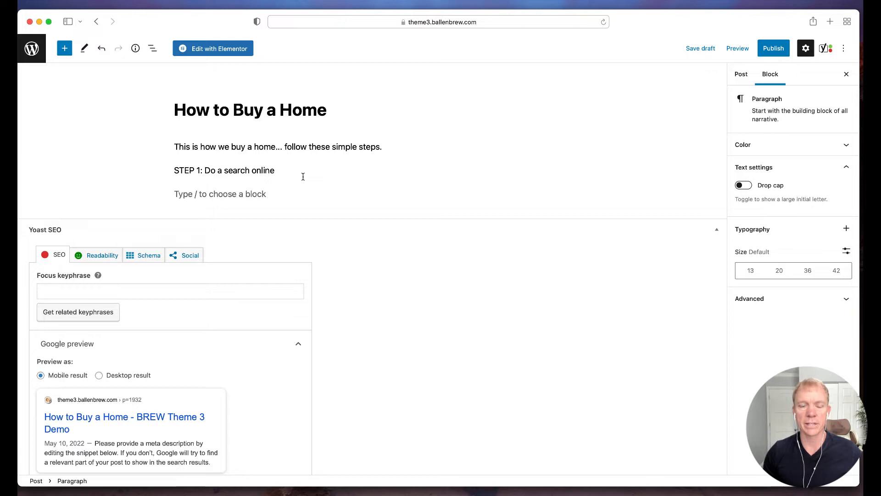
type("Look for re")
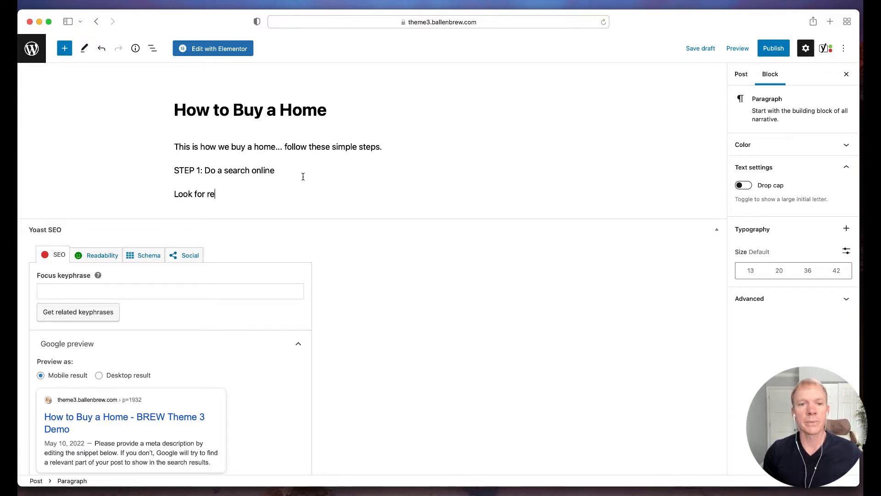
type("putable re")
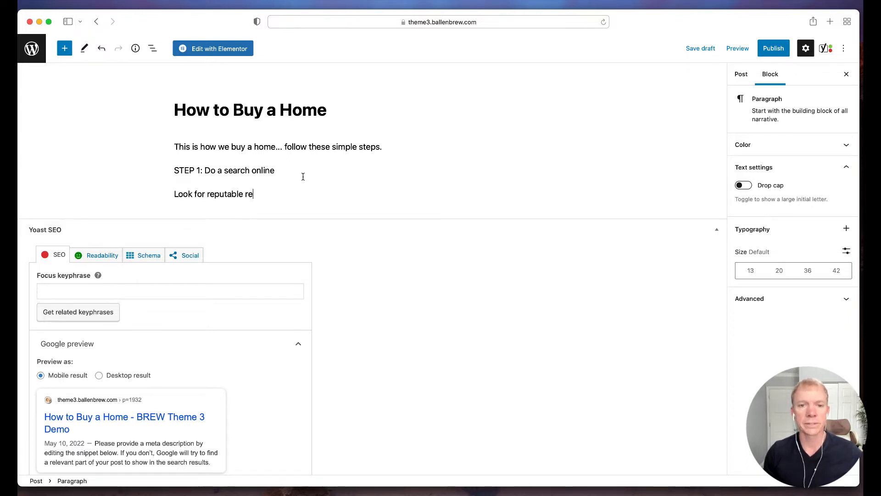
type("al estate websites")
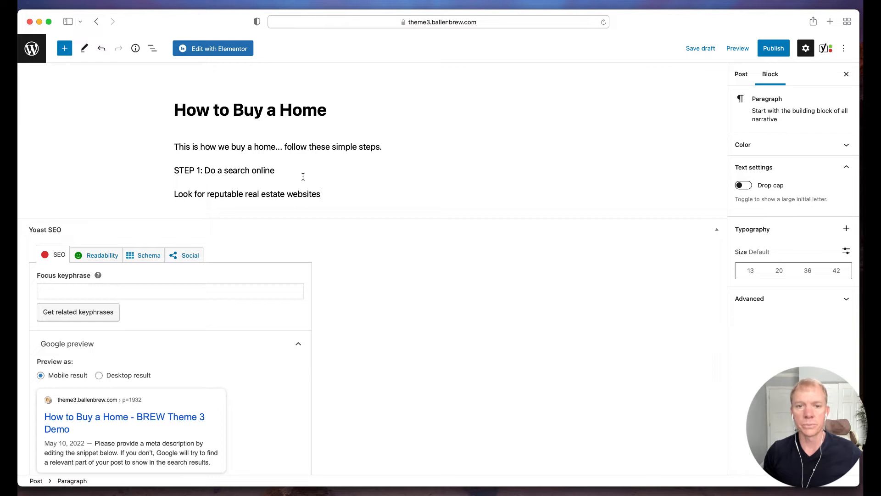
Step: Finish the real estate websites paragraph with "to find your next home..." and transform the STEP 1 line into a heading
type(" to find your")
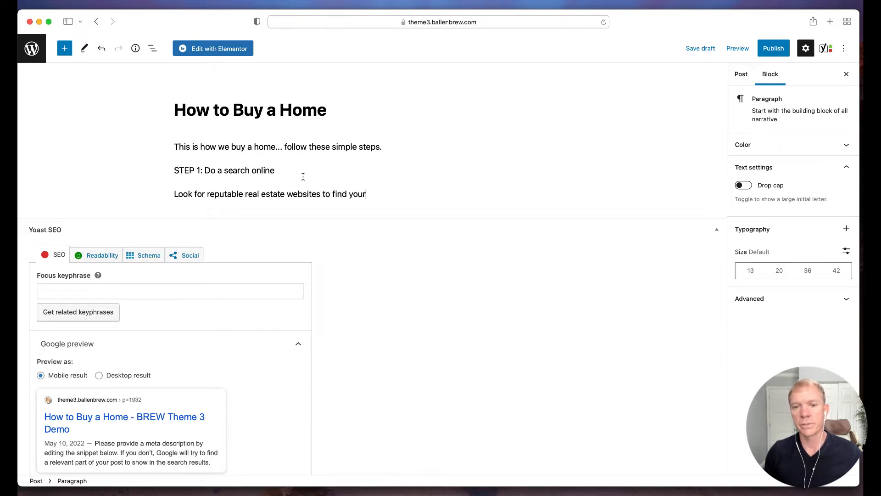
type(" next home...")
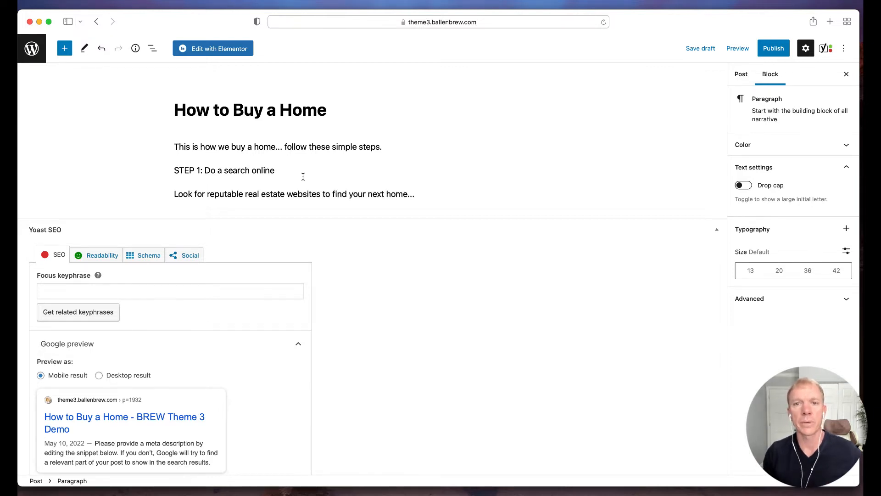
left_click(145, 167)
triple_click(181, 169)
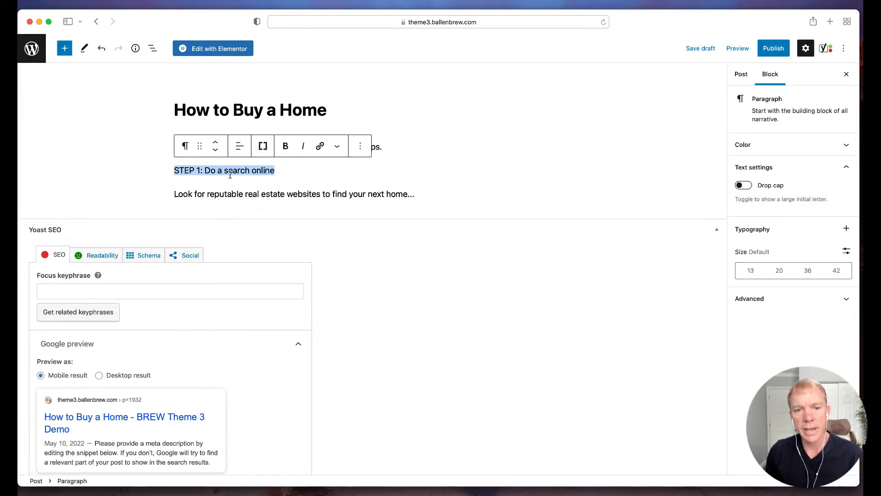
left_click(185, 145)
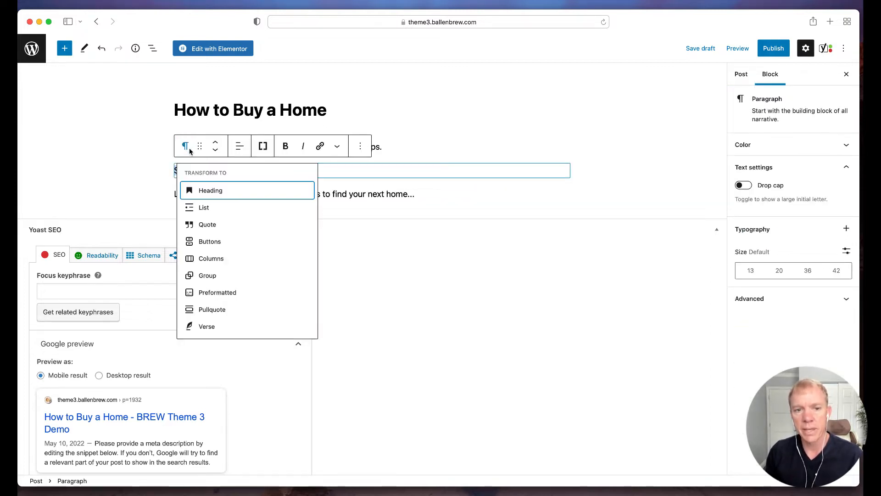
left_click(212, 190)
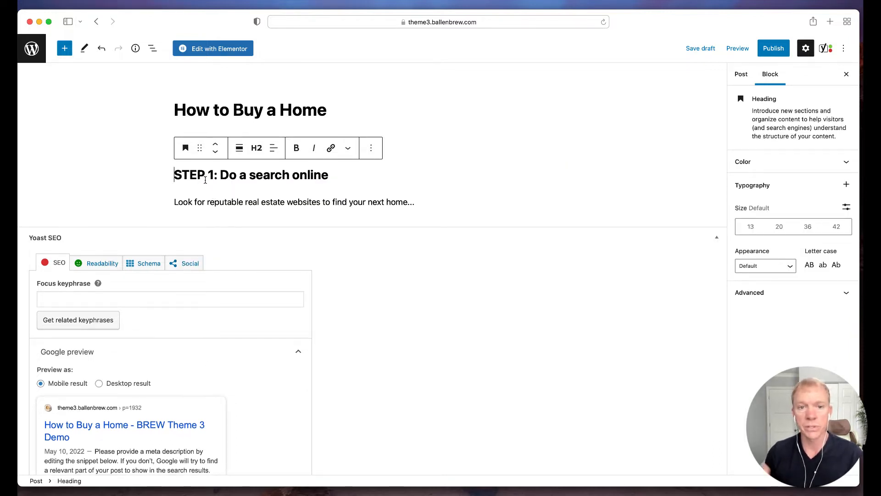
Step: Add a new paragraph at the end of the post reading "STEP 2: Sign up for a saved home search"
left_click(195, 203)
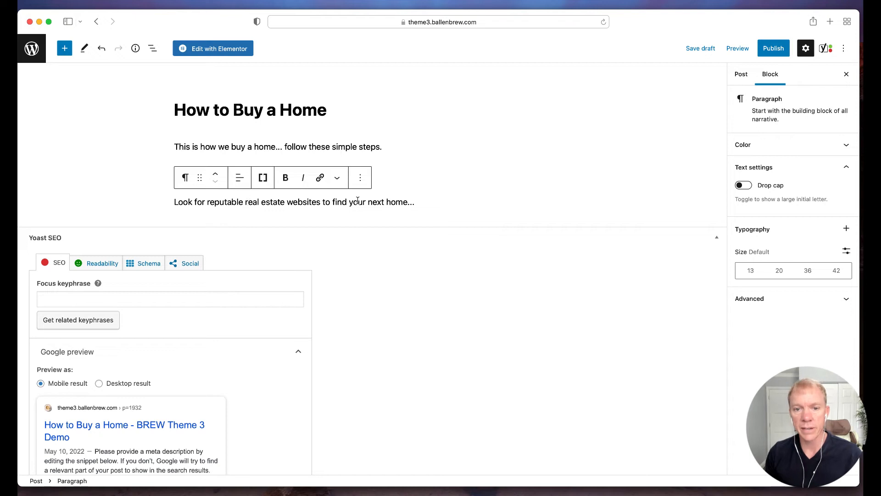
key("Return")
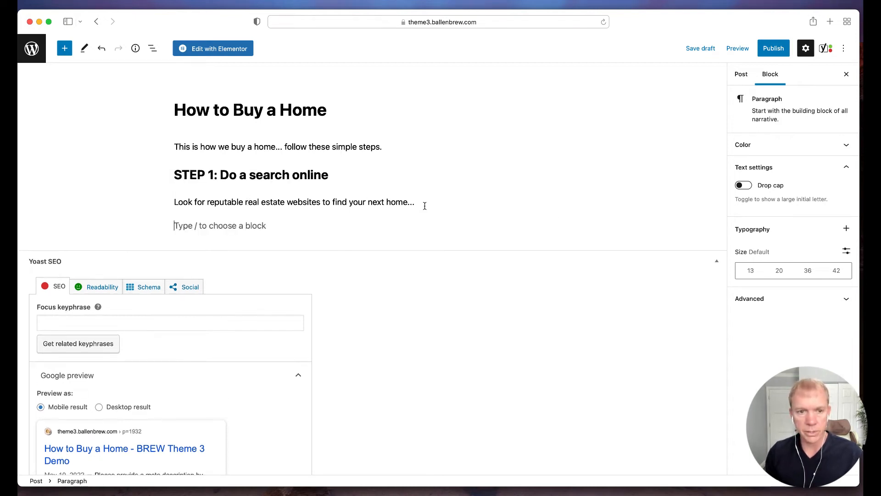
type("S")
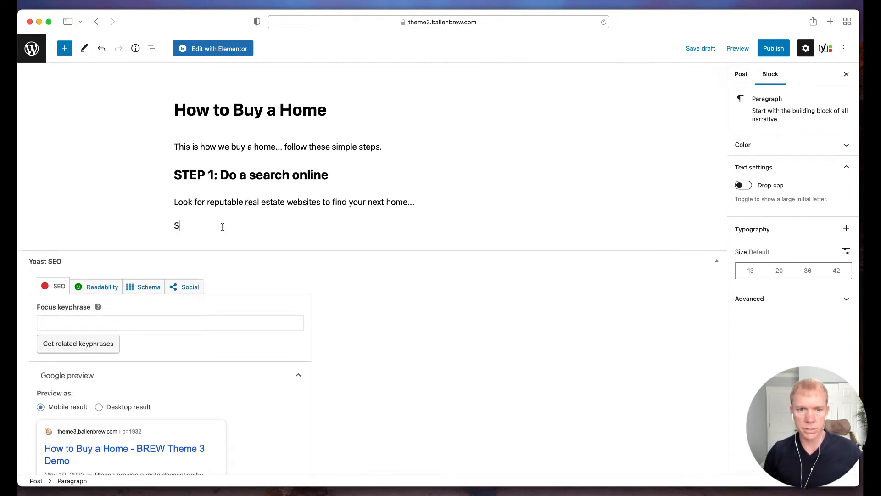
type("TeP 2:")
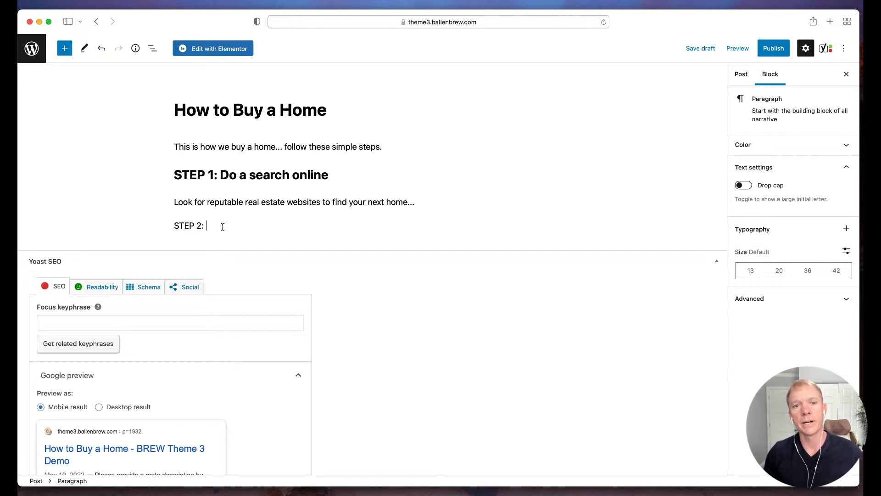
type(" Sign up for ")
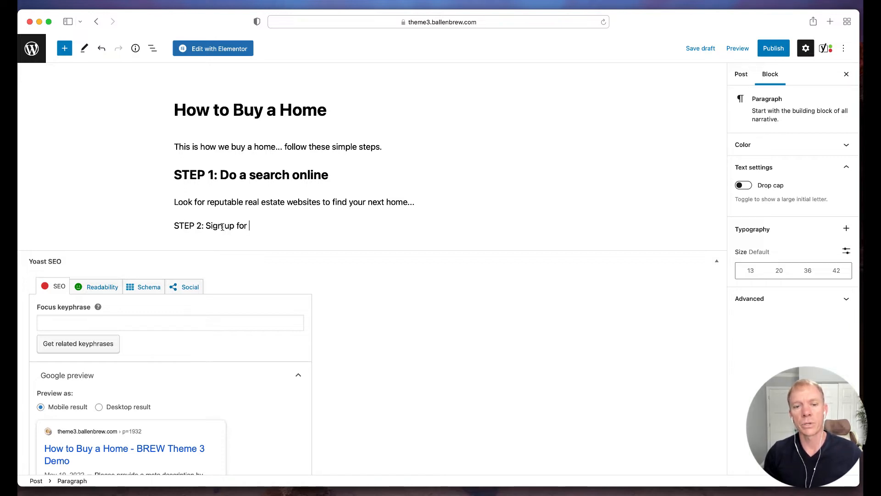
type("oome sea")
key("BackSpace")
key("BackSpace")
key("BackSpace")
key("BackSpace")
key("BackSpace")
key("BackSpace")
key("BackSpace")
key("BackSpace")
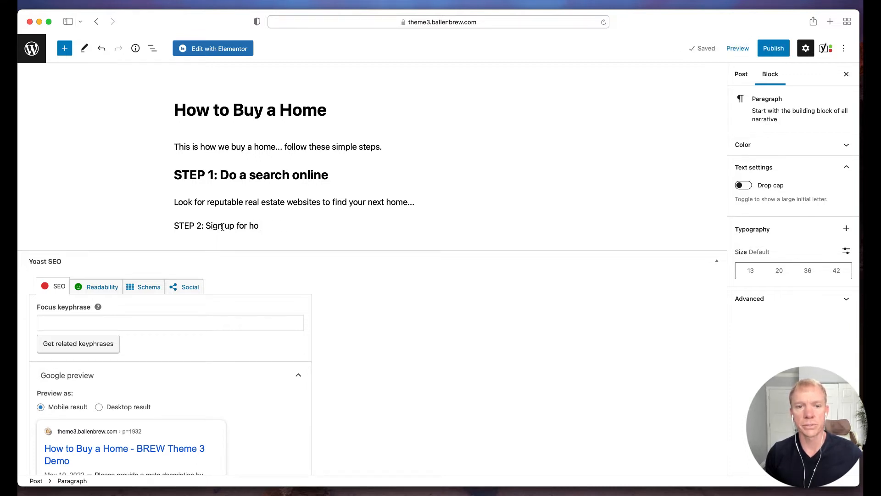
type("a saved home search")
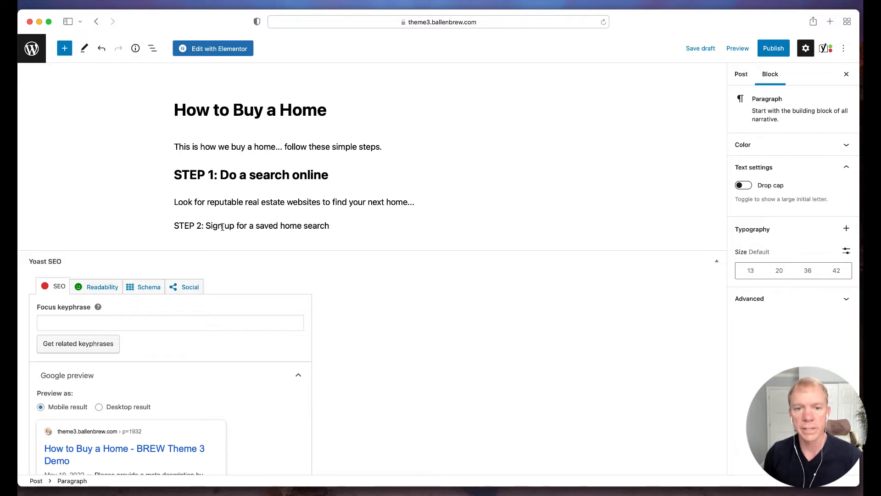
Step: Add a paragraph under the STEP 2 line reading "This is a critical step to see all homes when they become available for sale..."
key("Return")
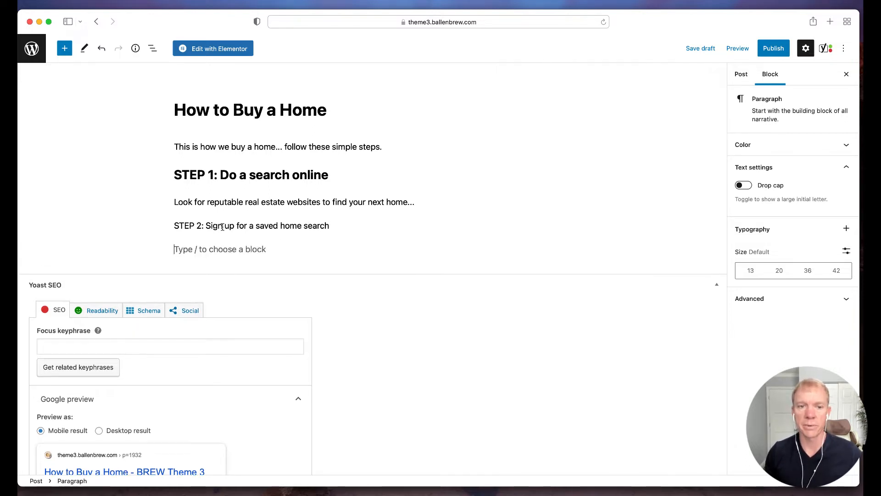
type("This is a c")
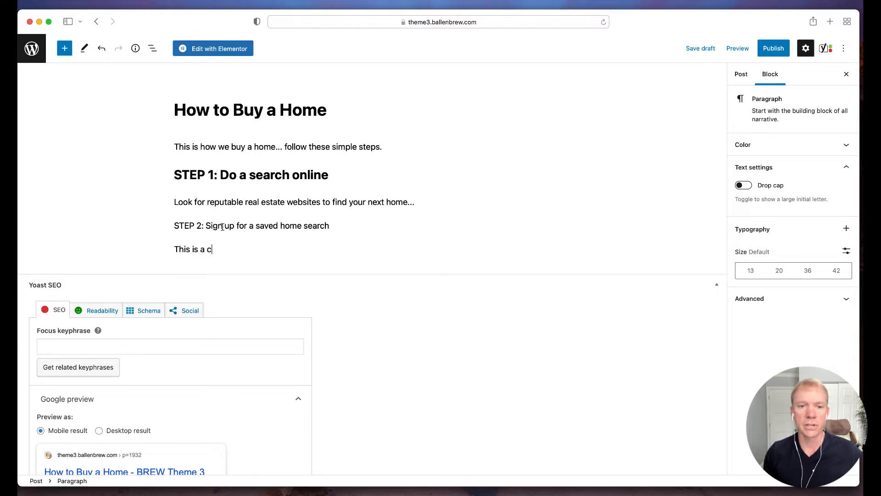
type("ritical step to see all homes available when they")
key("BackSpace")
key("BackSpace")
key("BackSpace")
key("BackSpace")
key("BackSpace")
key("BackSpace")
key("BackSpace")
key("BackSpace")
key("BackSpace")
key("BackSpace")
key("BackSpace")
key("BackSpace")
key("BackSpace")
key("BackSpace")
key("BackSpace")
key("BackSpace")
key("BackSpace")
key("BackSpace")
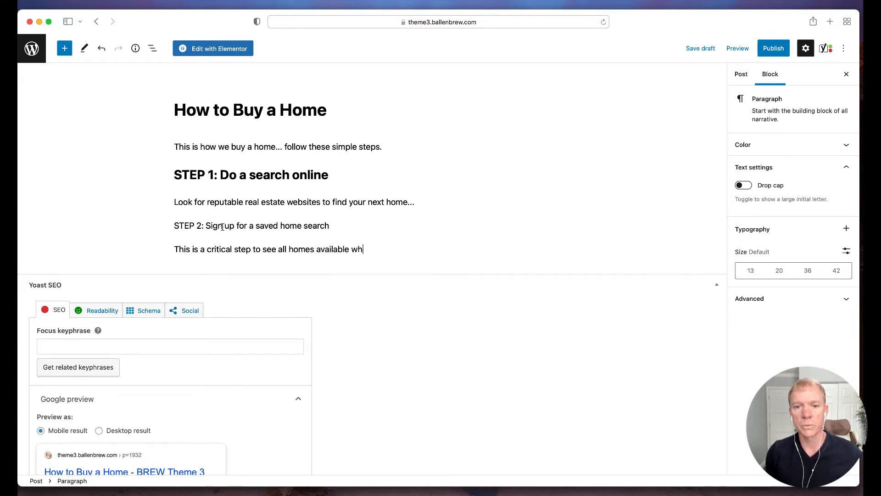
type("when they ")
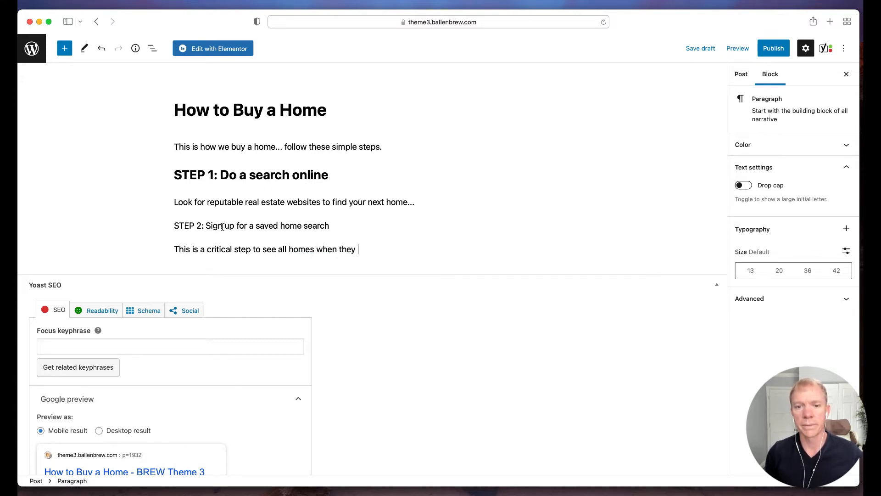
type("become available for sale")
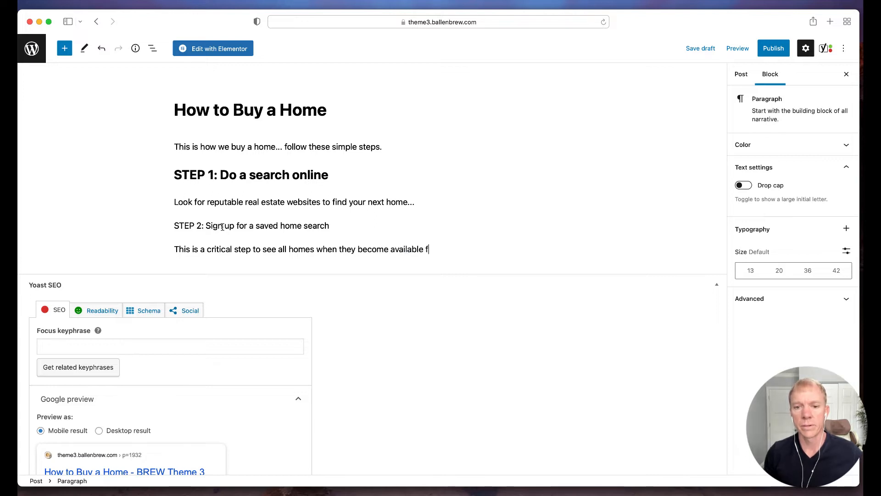
type("...")
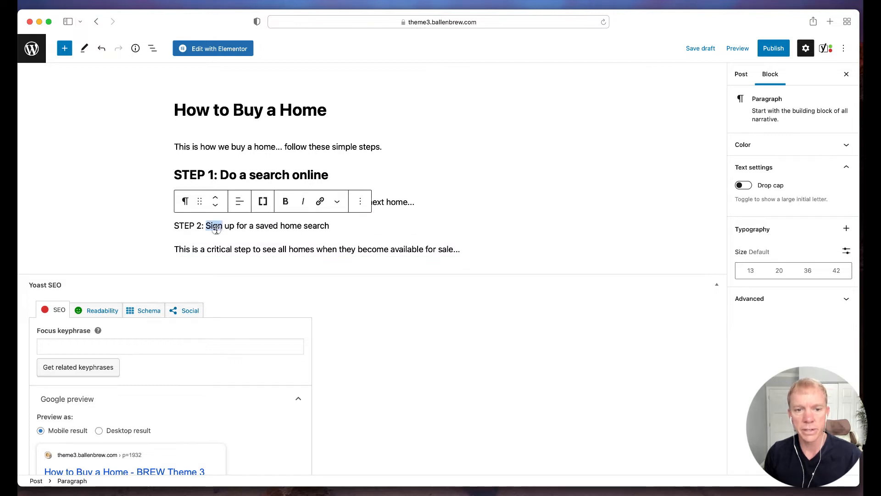
Step: Transform the "STEP 2: Sign up for a saved home search" paragraph into a heading and return to the paragraph below it
triple_click(214, 226)
left_click(185, 201)
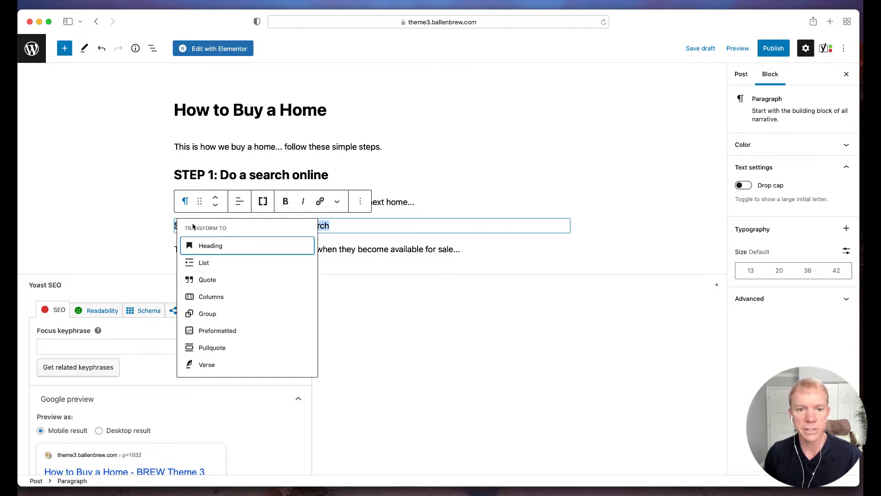
left_click(190, 245)
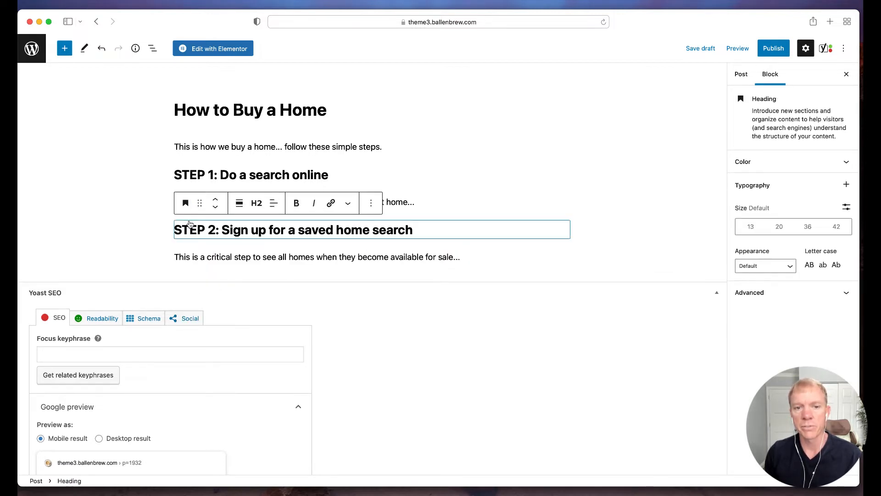
left_click(545, 268)
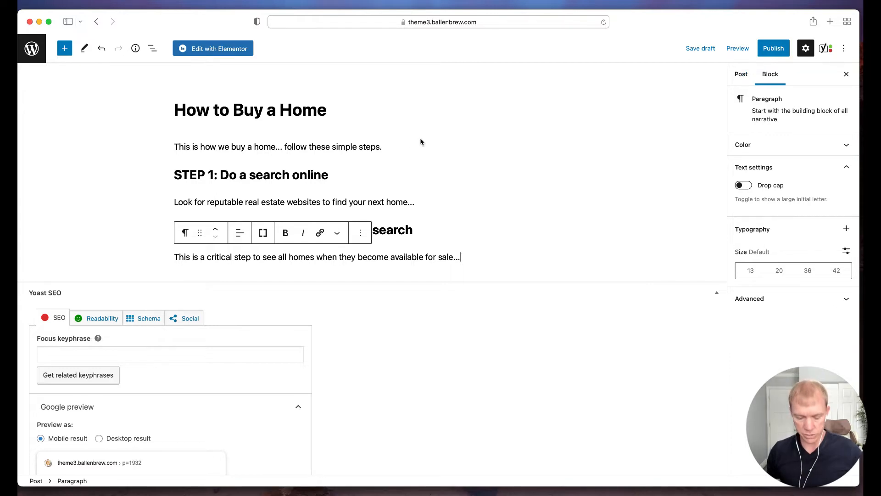
Step: Open the live theme3 site in a new tab and examine the homepage's blog section and the Buying category page
key("super+t")
type("theme3")
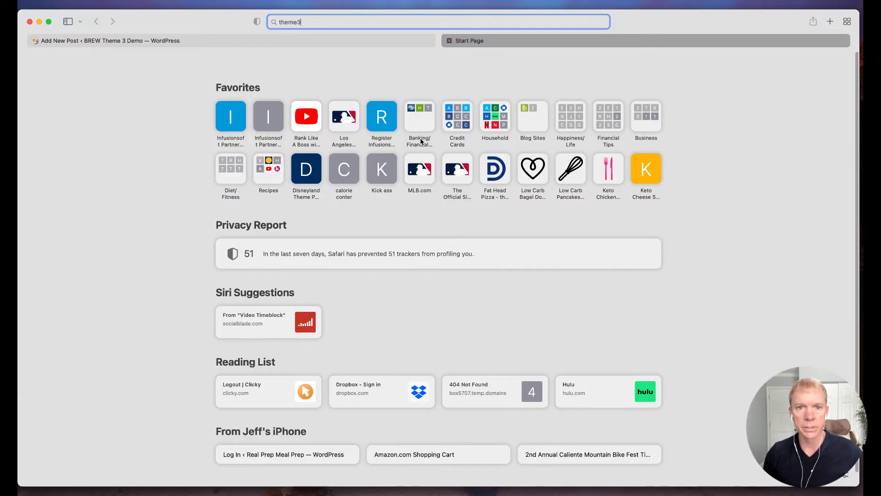
key("Return")
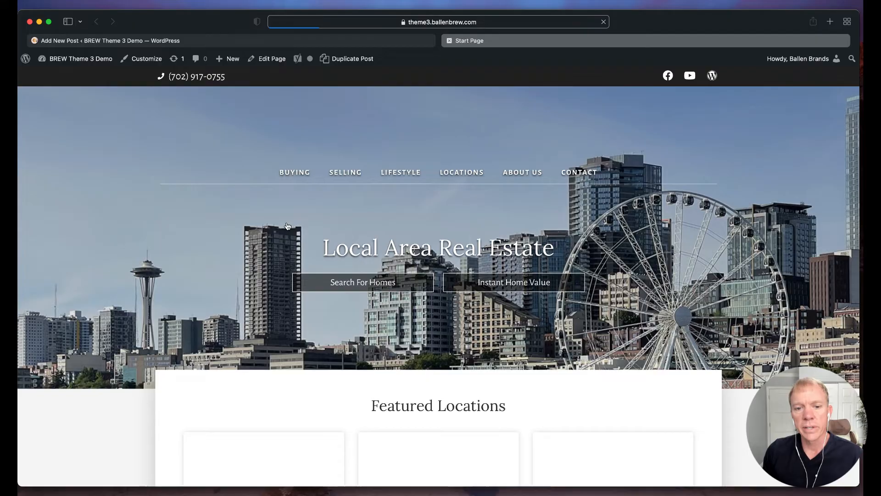
scroll(250, 303, "down", 20)
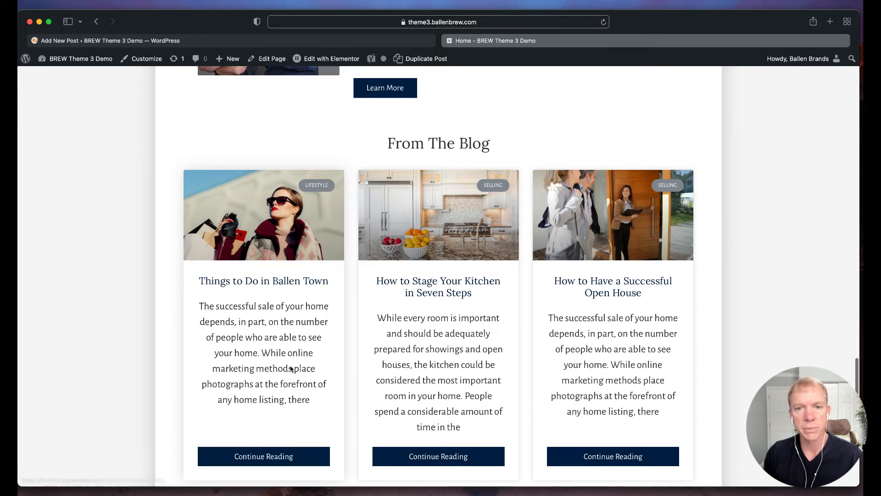
scroll(291, 369, "up", 20)
left_click(307, 174)
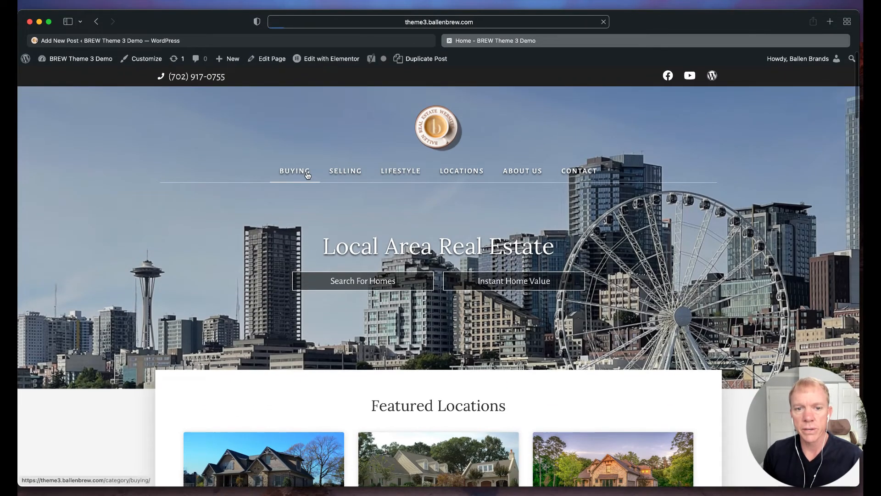
scroll(200, 277, "down", 7)
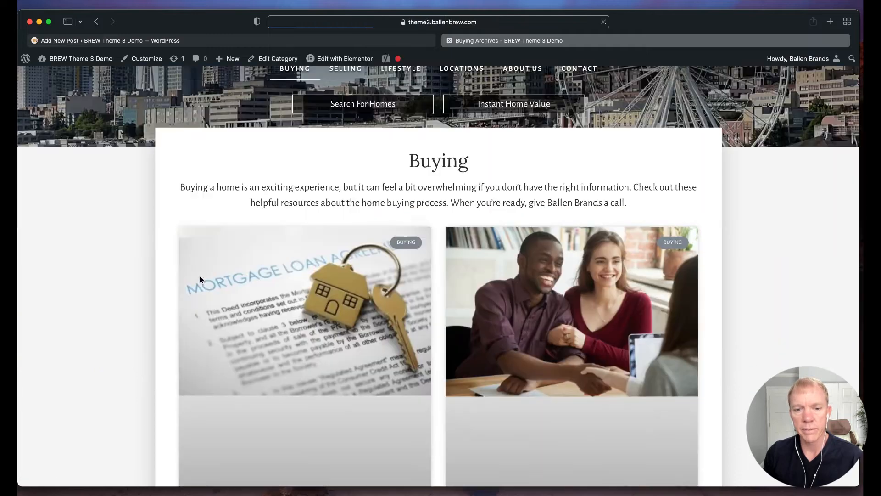
scroll(200, 279, "down", 2)
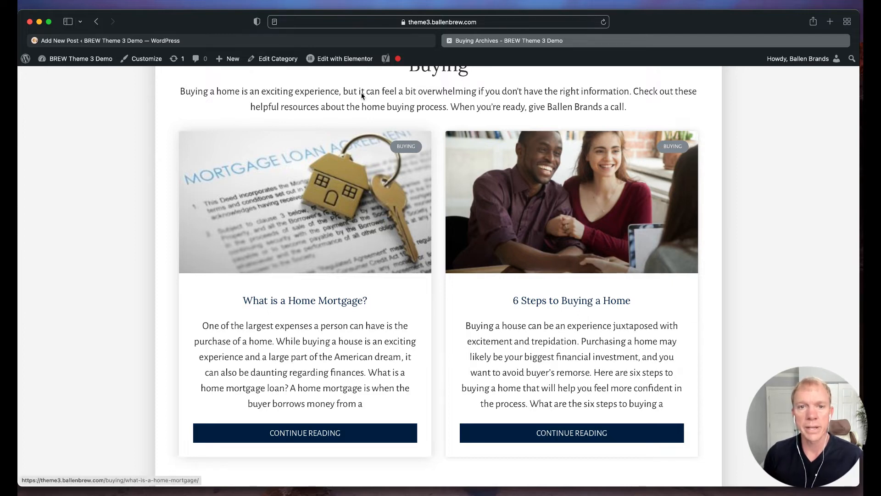
Step: Return to the post editor and review the post's status, visibility and author settings
left_click(333, 43)
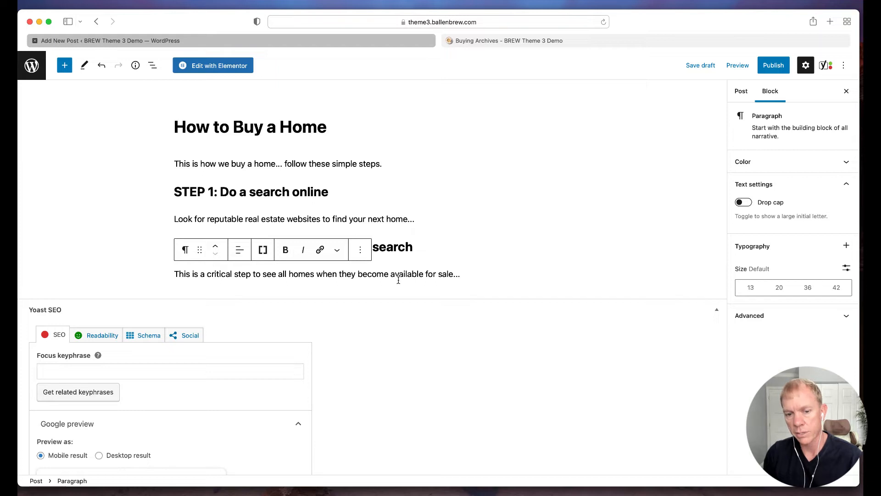
left_click(741, 91)
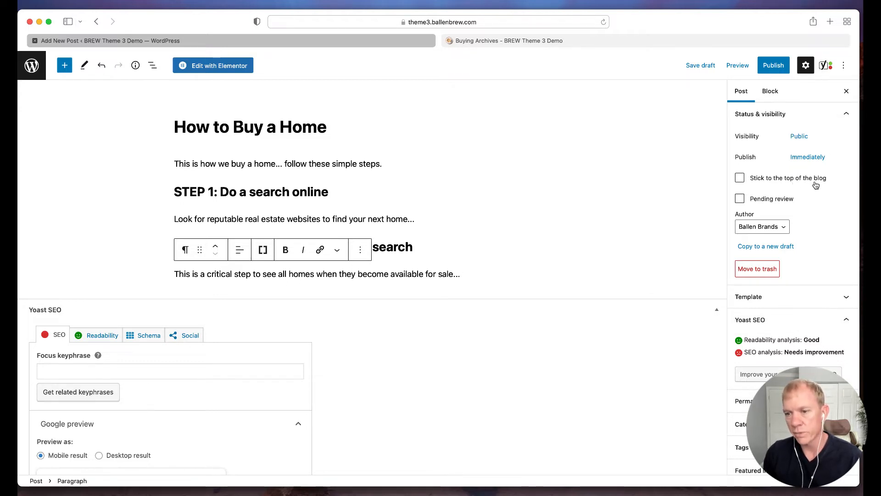
scroll(789, 183, "down", 1)
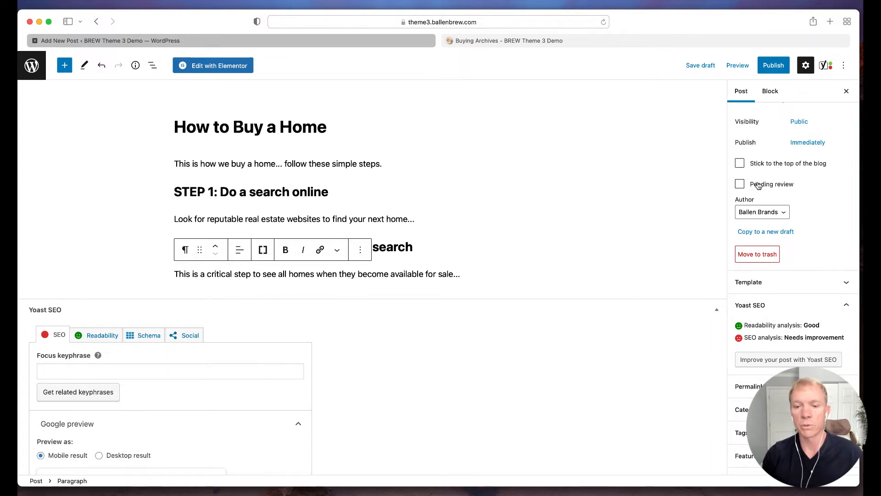
scroll(794, 223, "down", 1)
left_click(774, 194)
left_click(808, 193)
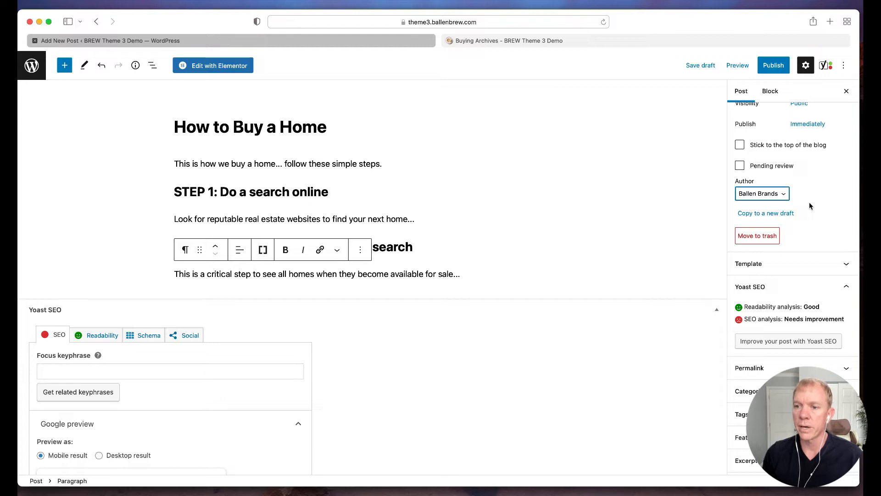
Step: Expand the post's Template and Permalink settings to review the template choice and the post URL
scroll(809, 206, "down", 3)
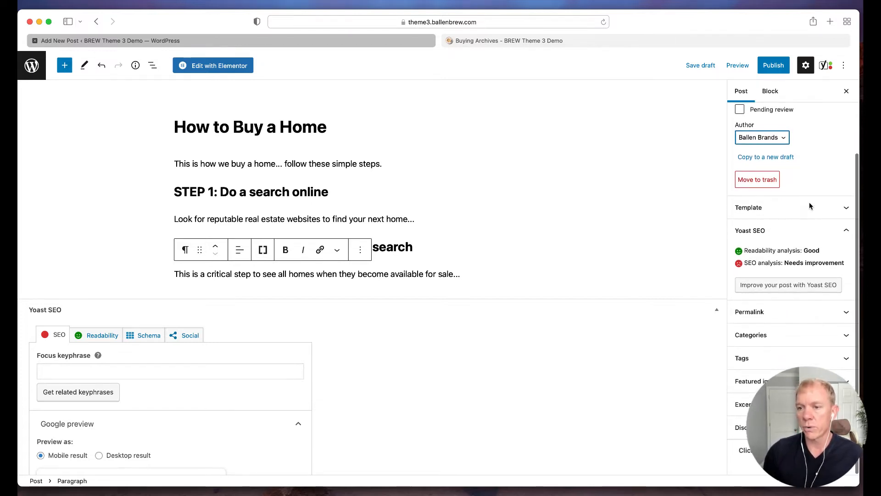
left_click(764, 210)
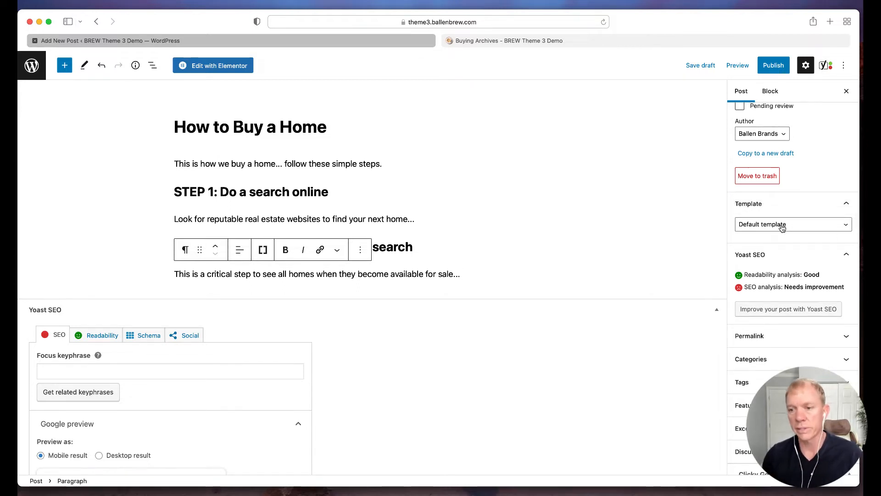
scroll(782, 228, "down", 1)
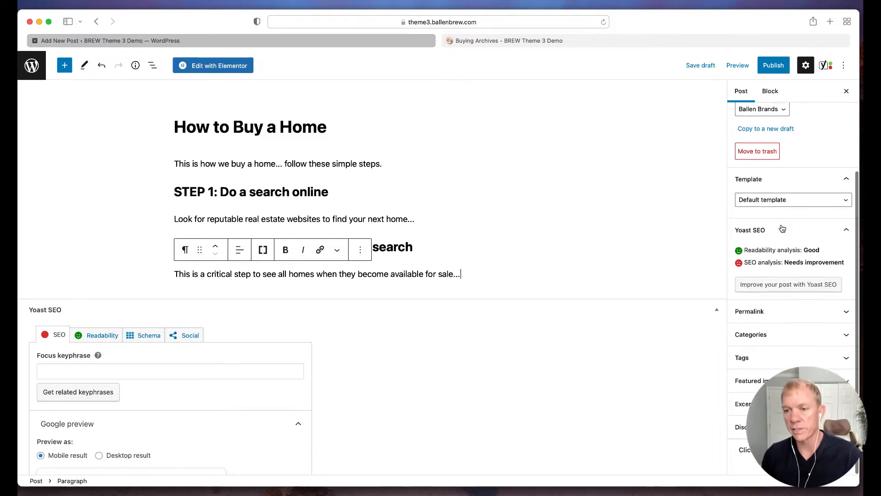
left_click(771, 314)
scroll(780, 339, "down", 1)
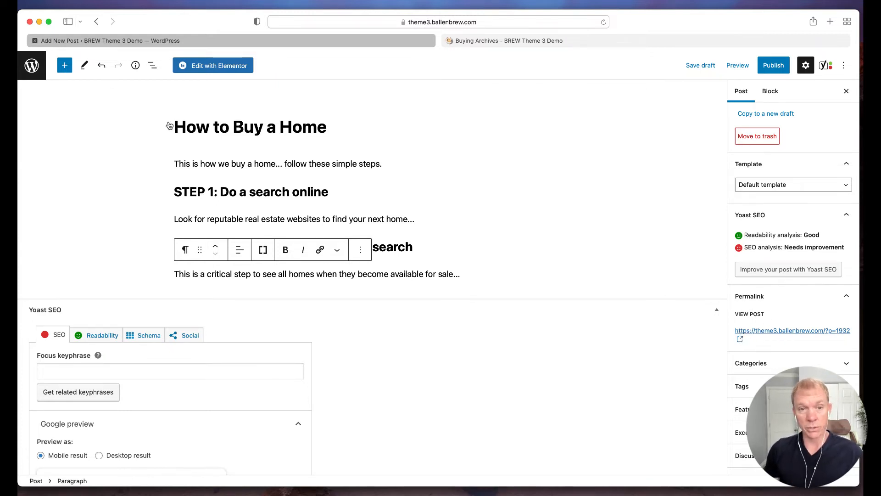
Step: Expand the post's Categories settings and assign the post to the Buying category
left_click_drag(184, 126, 317, 127)
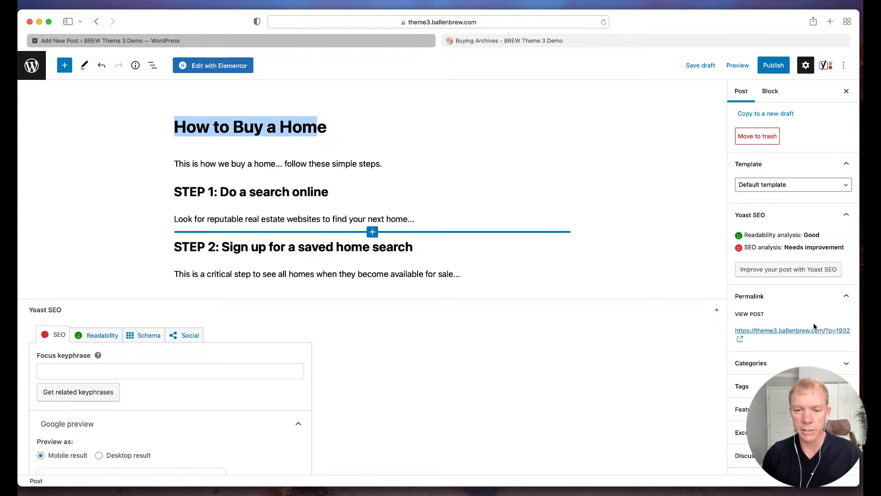
scroll(814, 326, "down", 2)
left_click(794, 345)
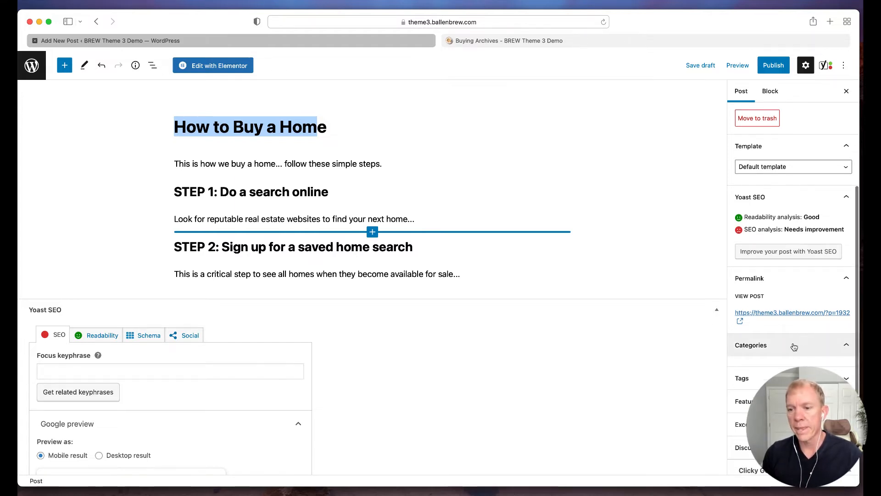
scroll(775, 314, "down", 2)
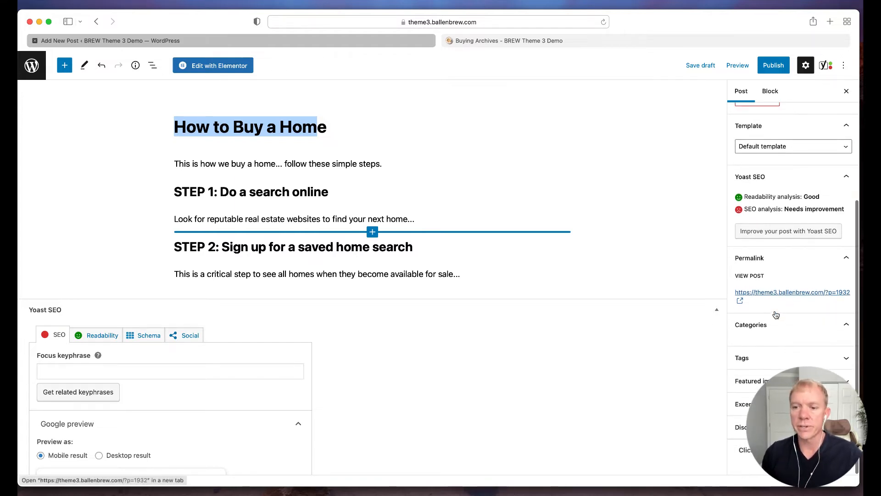
scroll(775, 314, "down", 5)
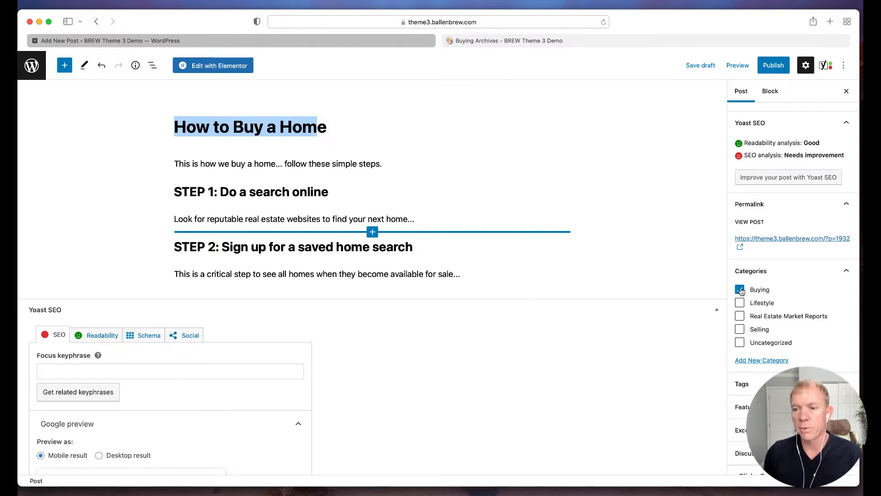
scroll(740, 289, "down", 2)
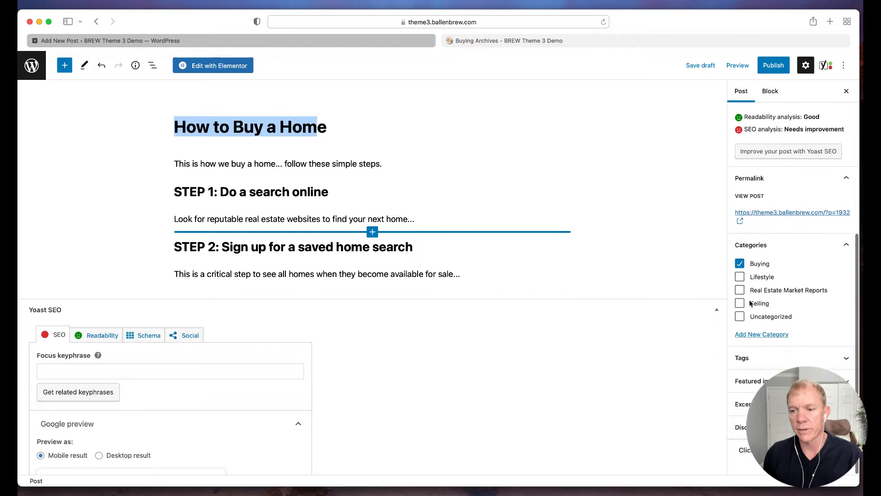
Step: Check the post's Tags settings and expand its Featured image settings
left_click(775, 363)
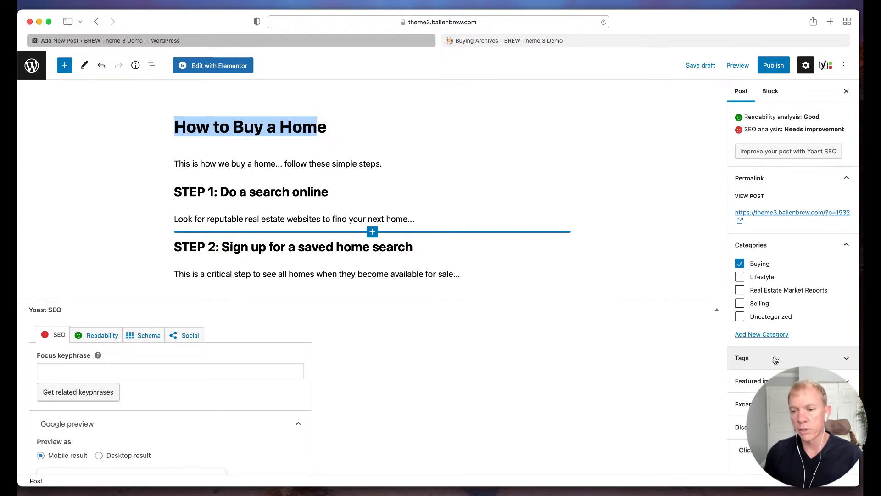
left_click(775, 357)
scroll(793, 288, "down", 1)
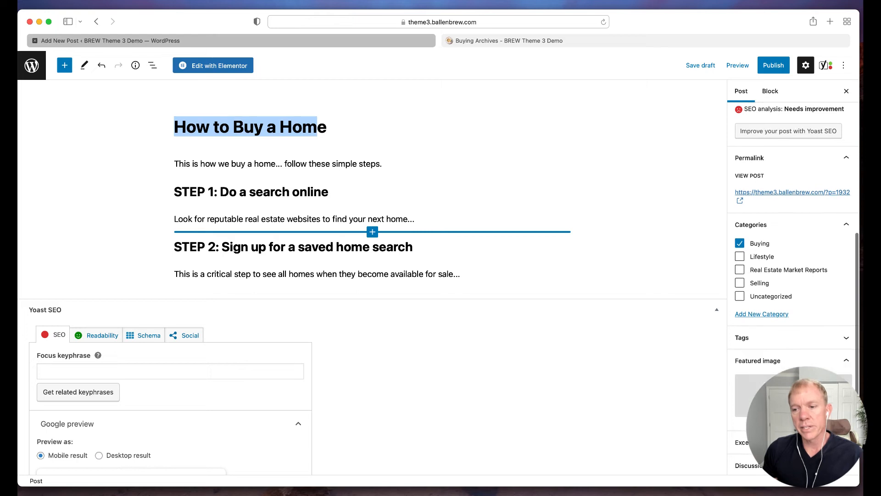
scroll(794, 289, "down", 1)
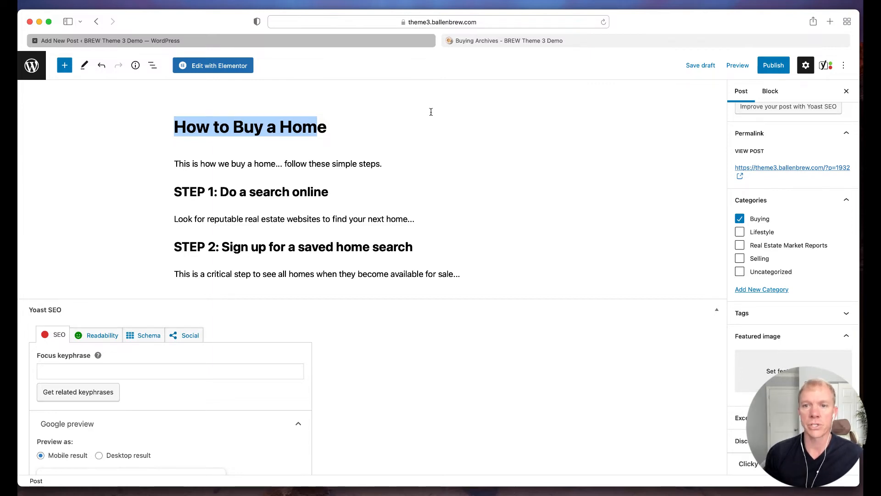
Step: Examine the images and layout of the live "What is a Home Mortgage?" post, and go back to the Buying category page
left_click(501, 40)
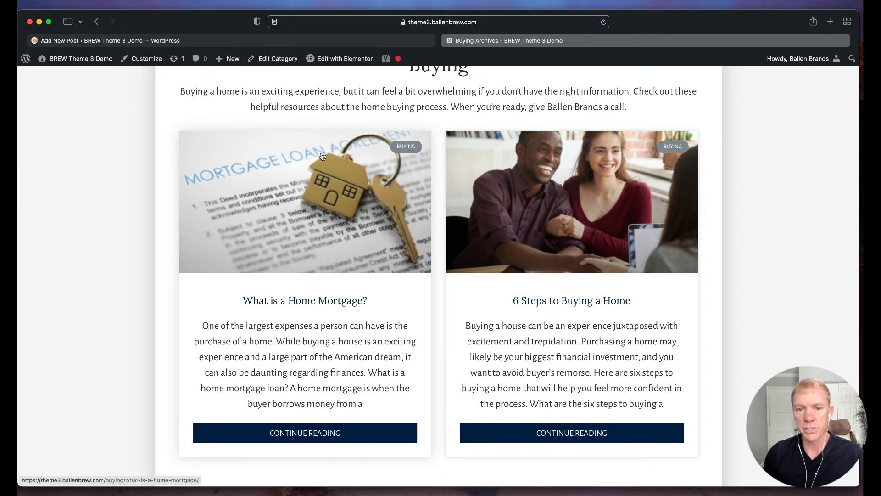
left_click(331, 202)
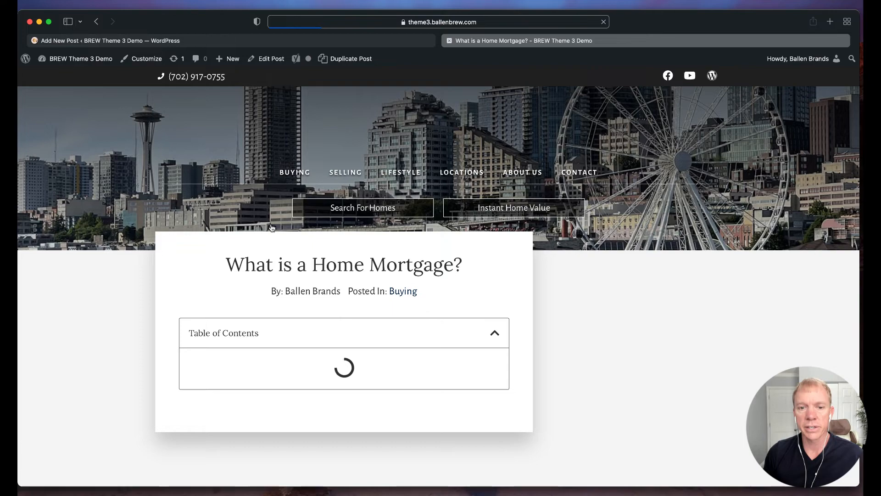
scroll(135, 259, "down", 20)
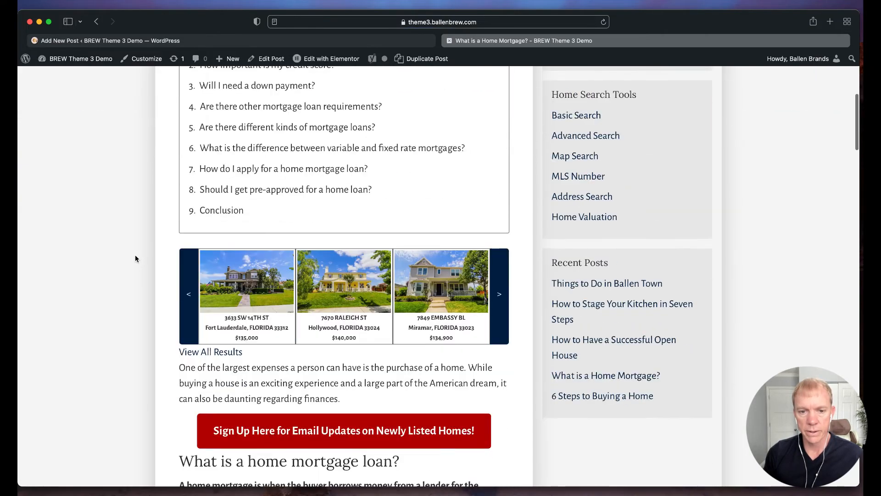
scroll(134, 255, "down", 1)
left_click_drag(347, 212, 240, 223)
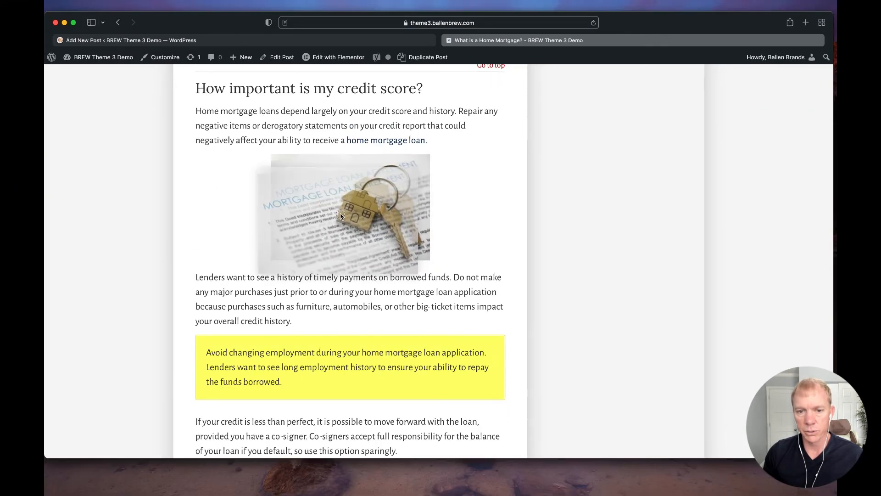
scroll(239, 224, "down", 15)
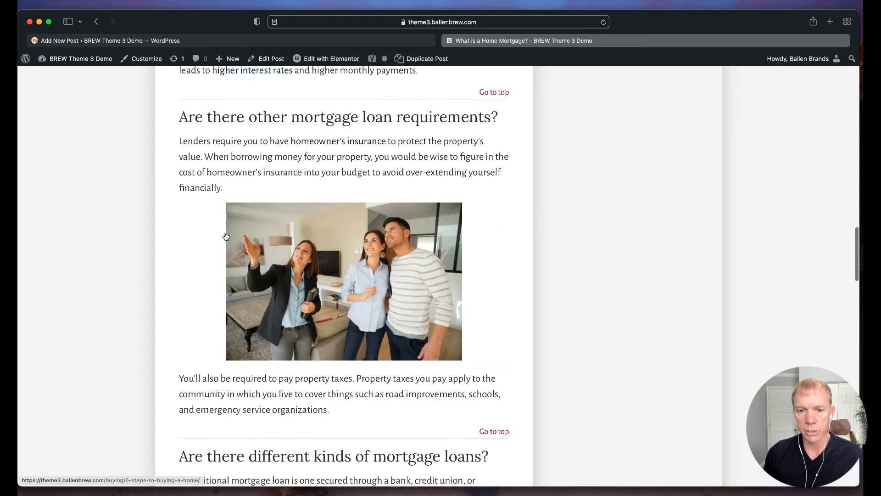
scroll(225, 236, "down", 1)
left_click_drag(373, 252, 246, 255)
scroll(287, 247, "down", 8)
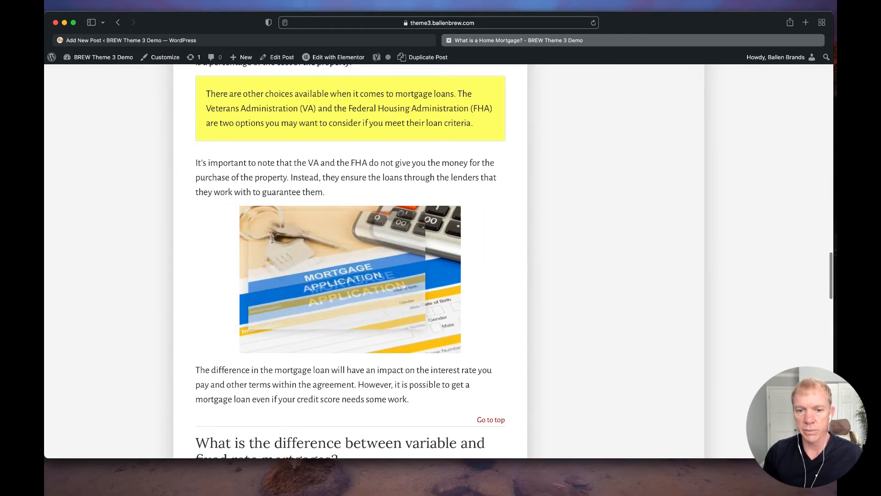
scroll(246, 256, "down", 8)
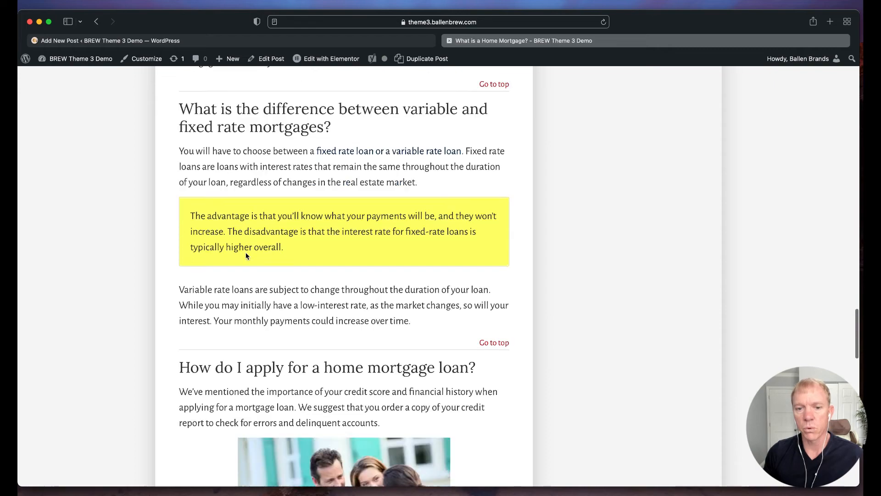
scroll(246, 256, "down", 12)
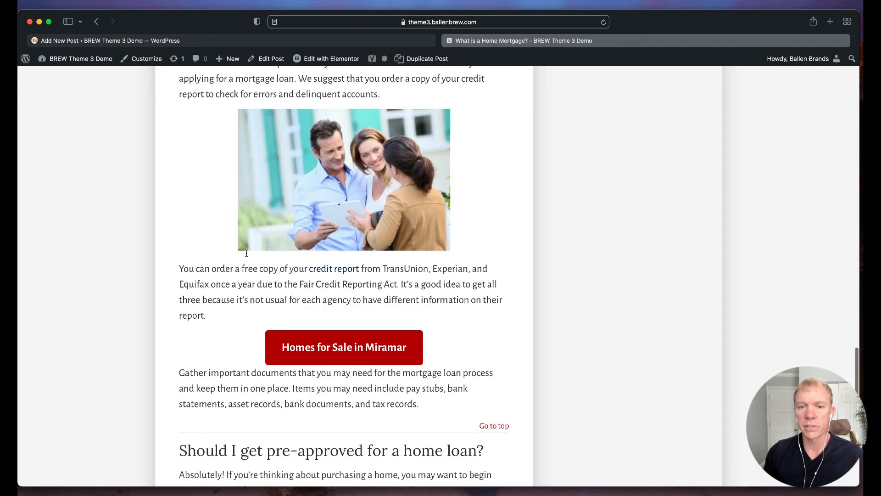
scroll(246, 252, "down", 5)
scroll(275, 253, "up", 15)
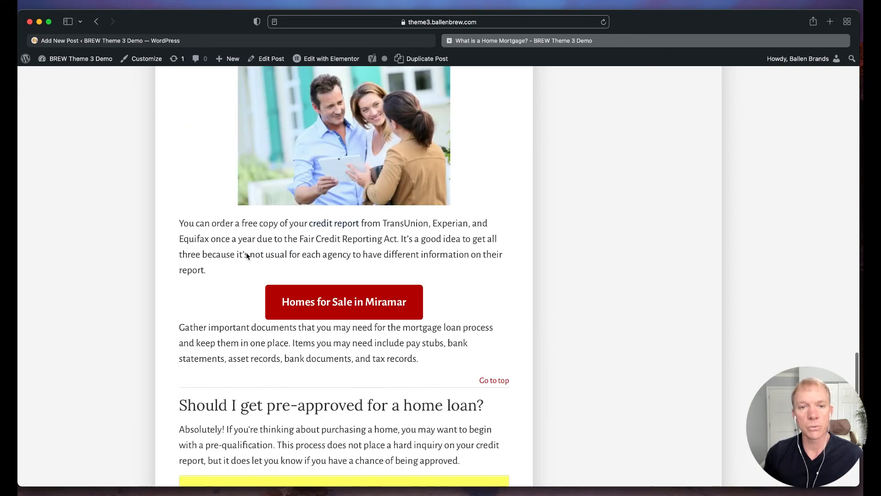
left_click(97, 22)
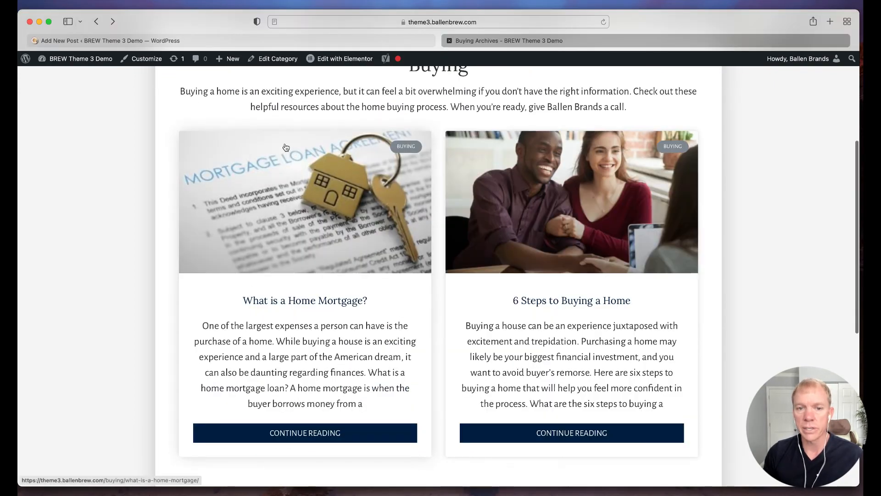
Step: Return to the post editor and set the media library photo of a house with a green lawn as the featured image
left_click(348, 42)
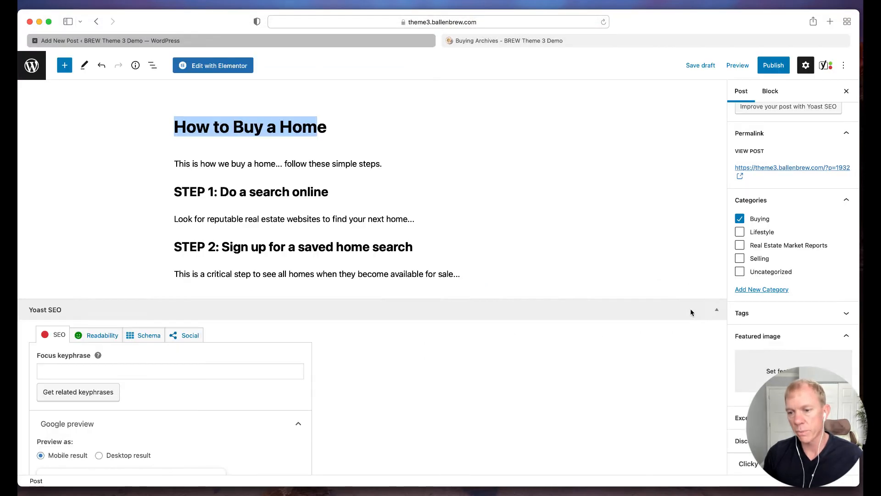
left_click(780, 373)
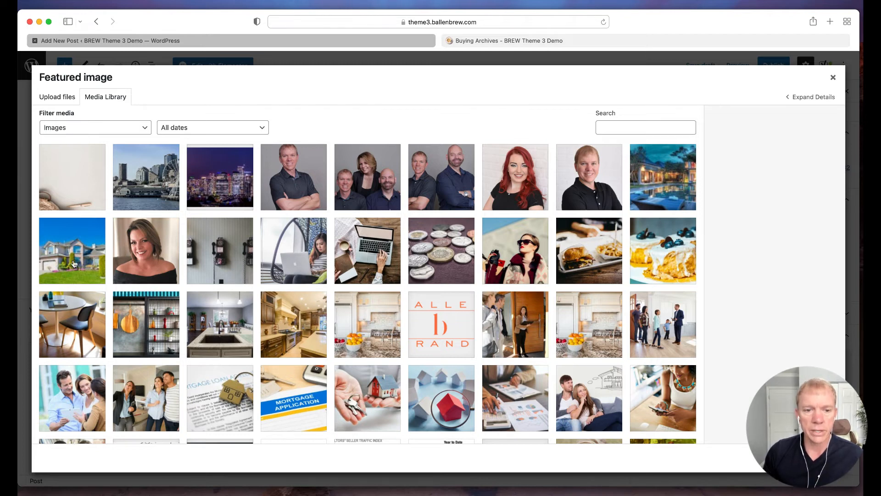
left_click(61, 96)
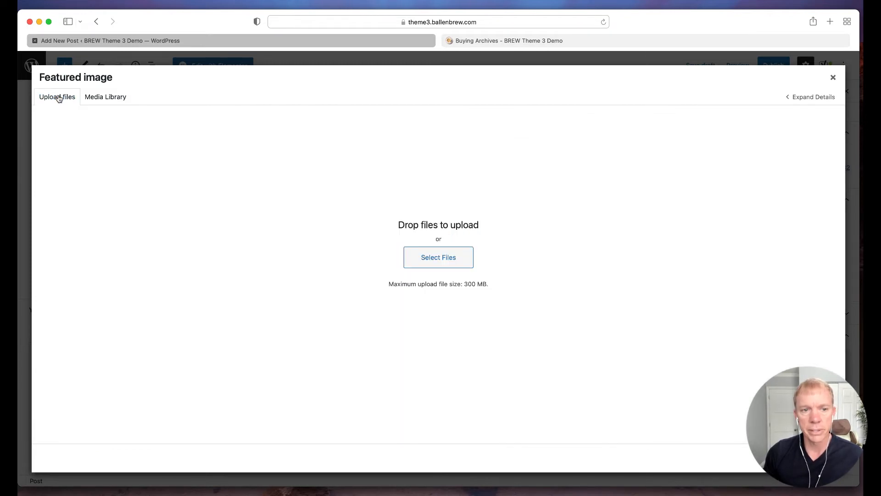
left_click(107, 98)
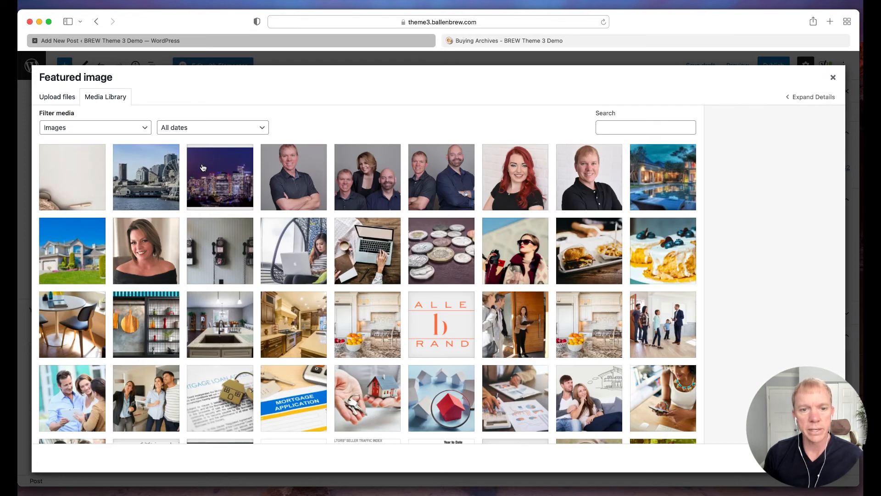
left_click(65, 252)
left_click(805, 457)
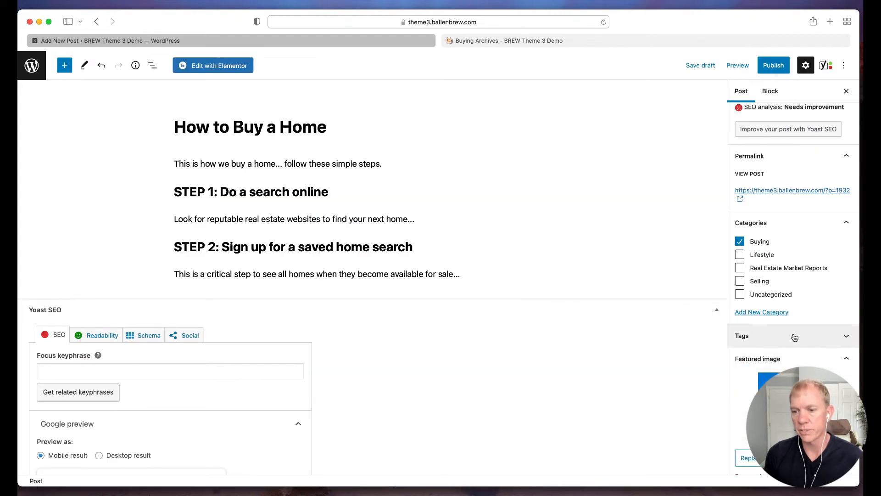
Step: Expand the post's Excerpt settings below the featured image
scroll(795, 337, "down", 5)
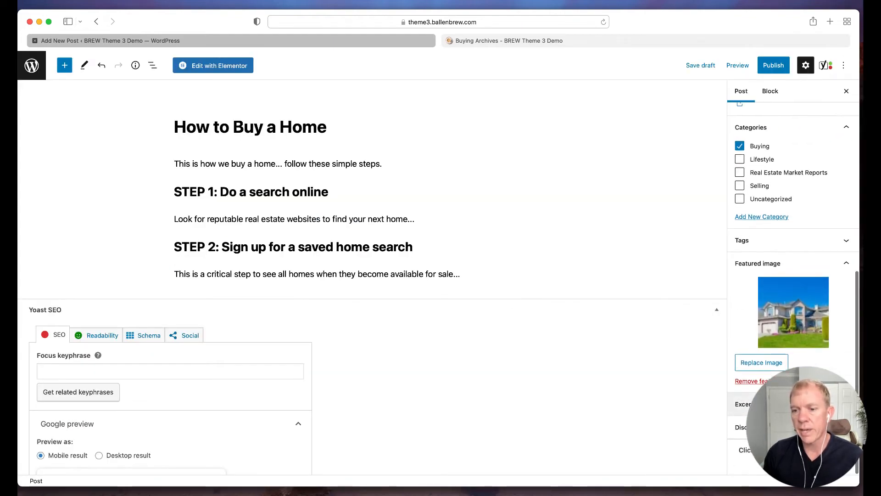
scroll(794, 293, "down", 1)
scroll(793, 388, "down", 1)
left_click(792, 406)
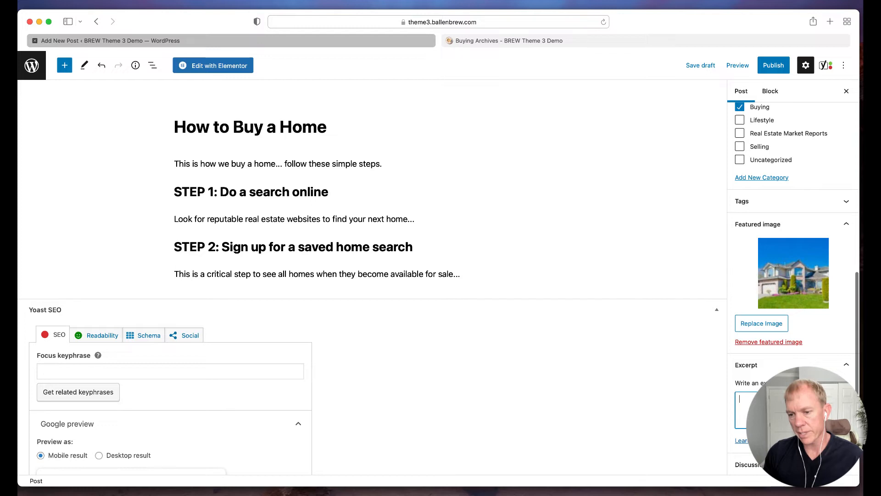
scroll(792, 406, "down", 1)
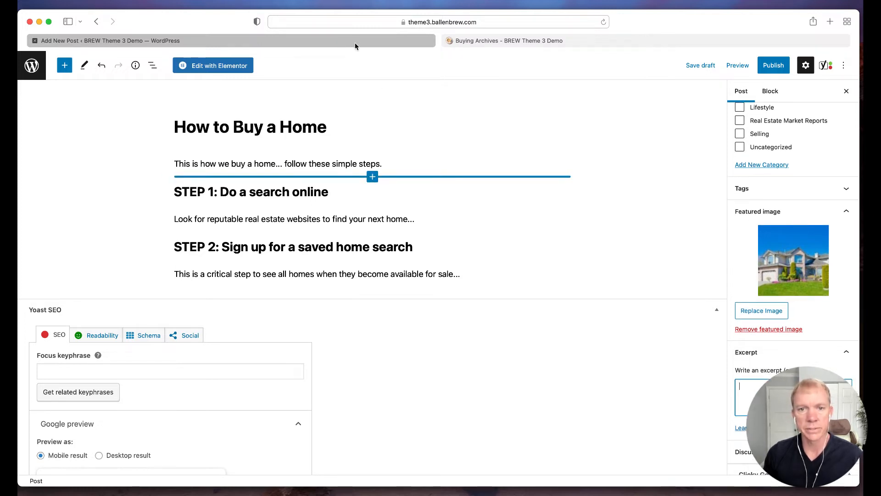
Step: Compare the "What is a Home Mortgage?" excerpt on the live Buying page with the opening paragraph of the post being edited
left_click(463, 40)
left_click_drag(202, 324, 359, 404)
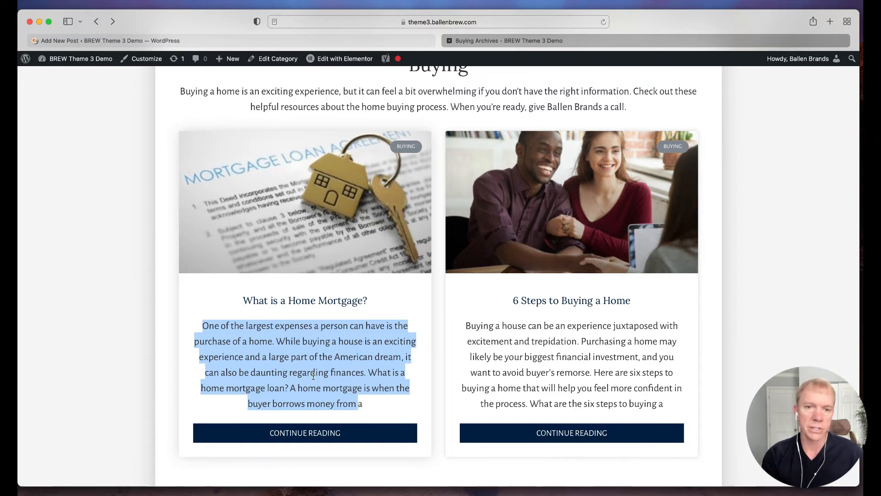
left_click(211, 40)
left_click_drag(180, 163, 231, 164)
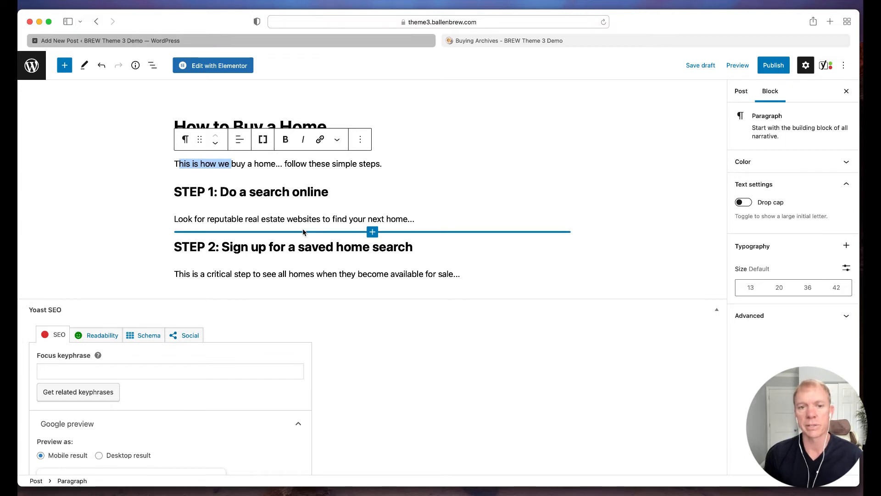
left_click(259, 163)
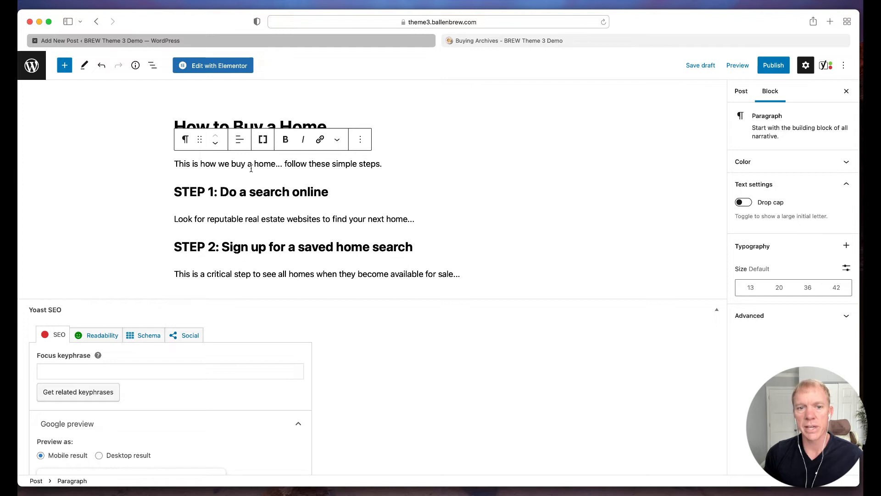
mouse_move(462, 175)
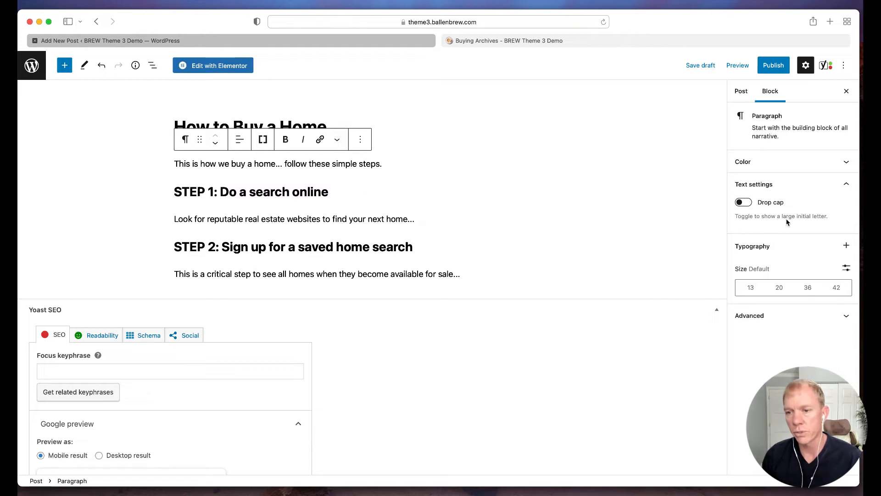
Step: Write the post's excerpt as "Learn how to buy a home by following these simple steps!"
left_click(740, 98)
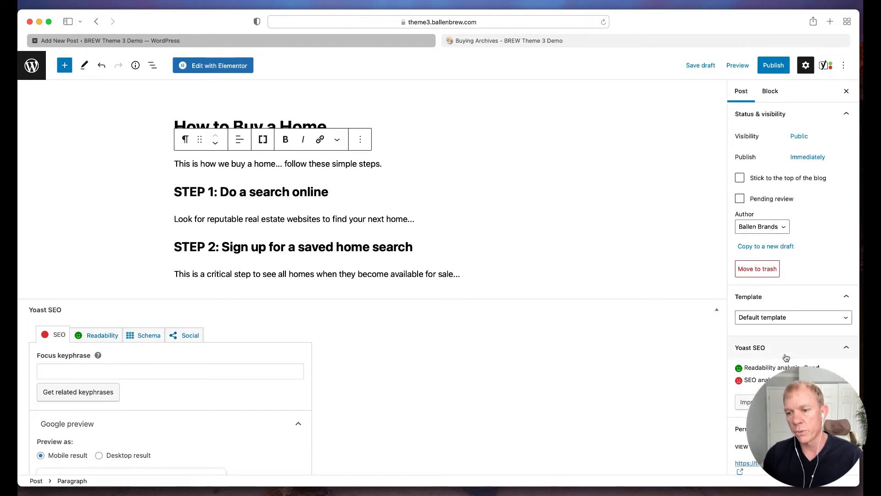
scroll(785, 358, "down", 8)
scroll(786, 357, "down", 3)
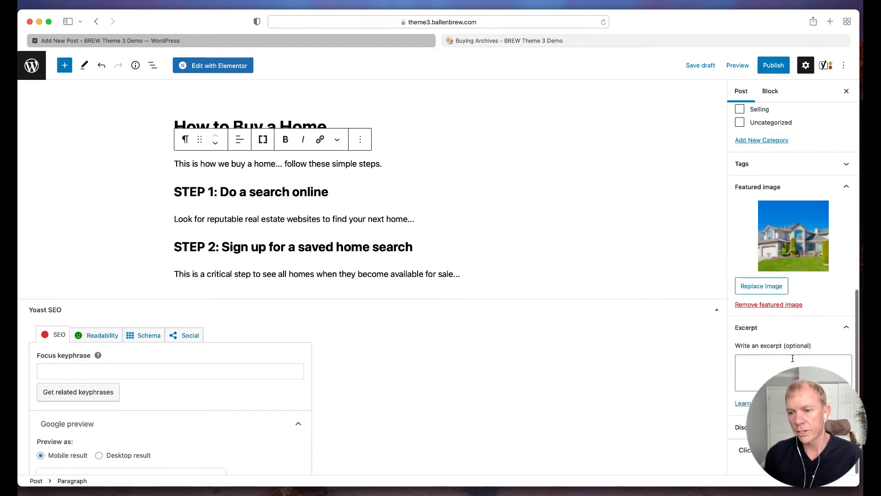
left_click(779, 371)
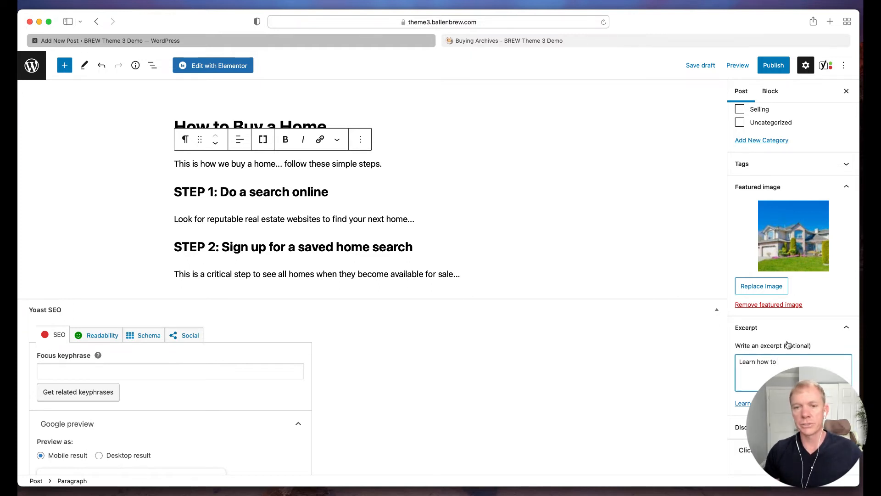
type("e wi")
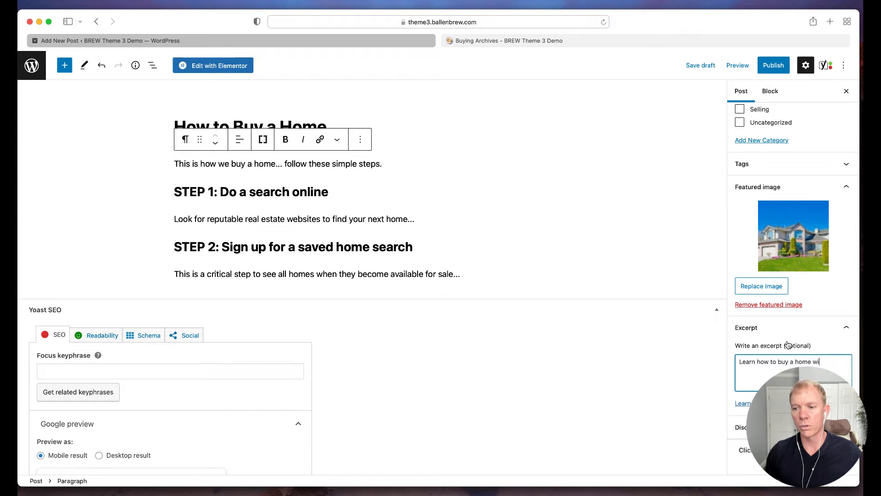
key("BackSpace")
key("BackSpace")
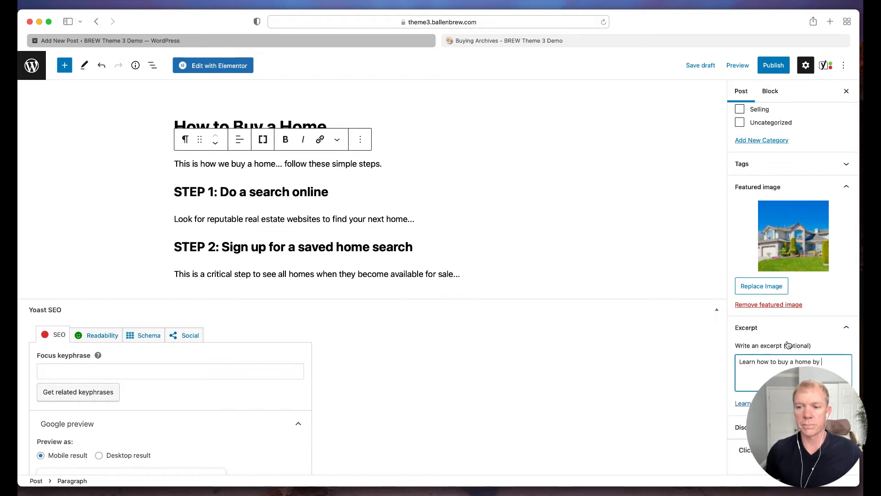
key("BackSpace")
key("BackSpace")
type("following the")
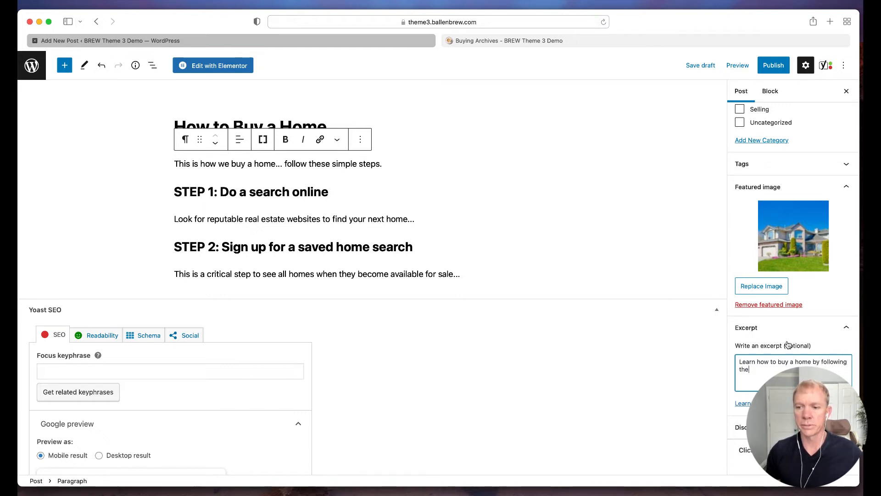
type("se simpl")
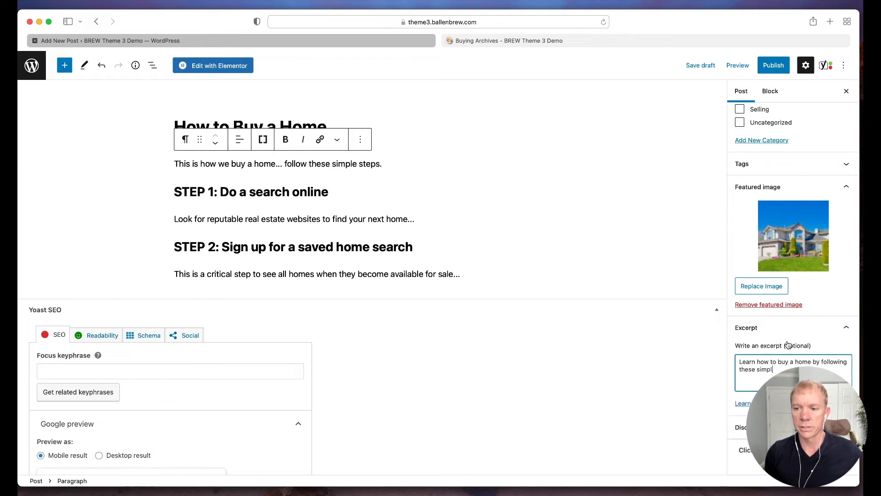
type("e ste")
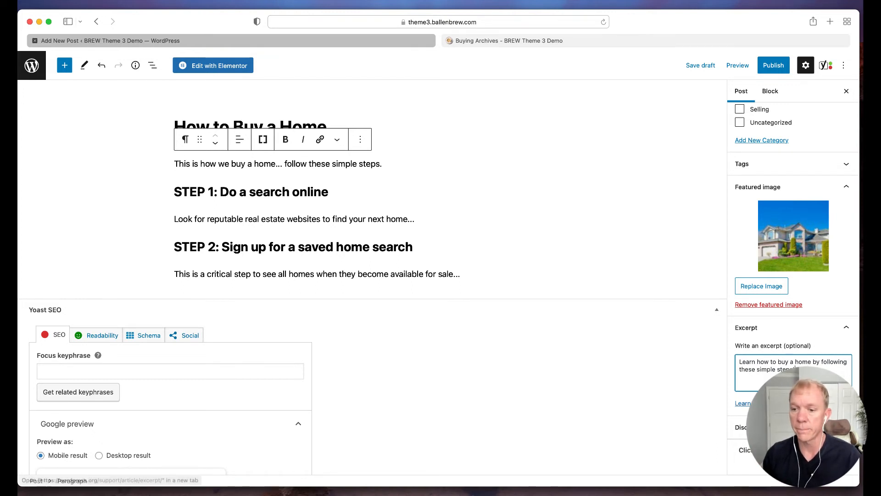
Step: Publish the "How to Buy a Home" post and confirm the publication
scroll(793, 276, "down", 1)
scroll(793, 276, "down", 2)
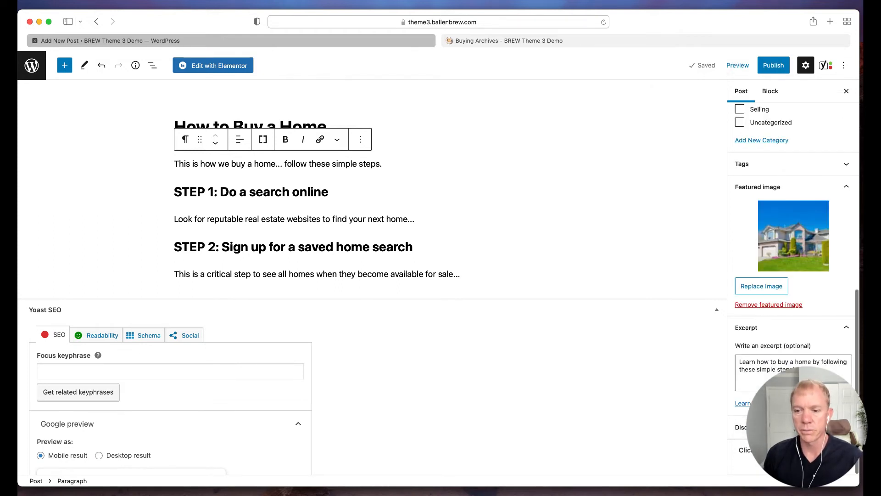
scroll(793, 275, "up", 10)
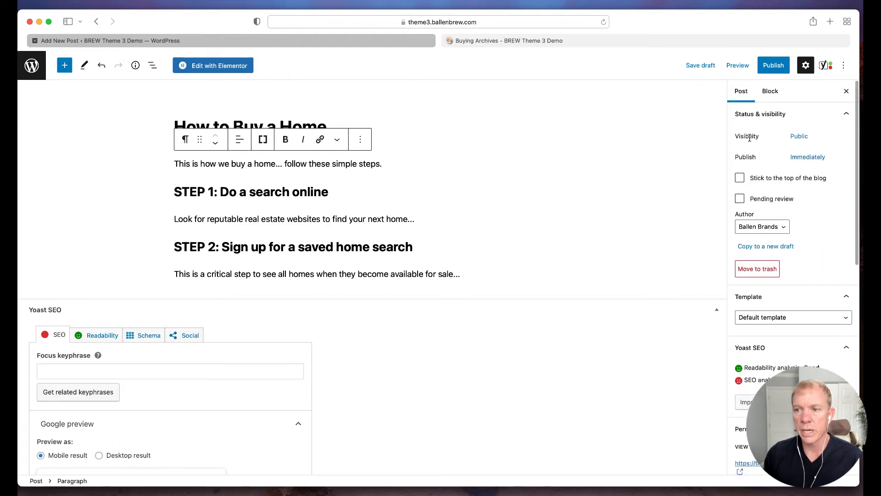
left_click(773, 66)
left_click(773, 68)
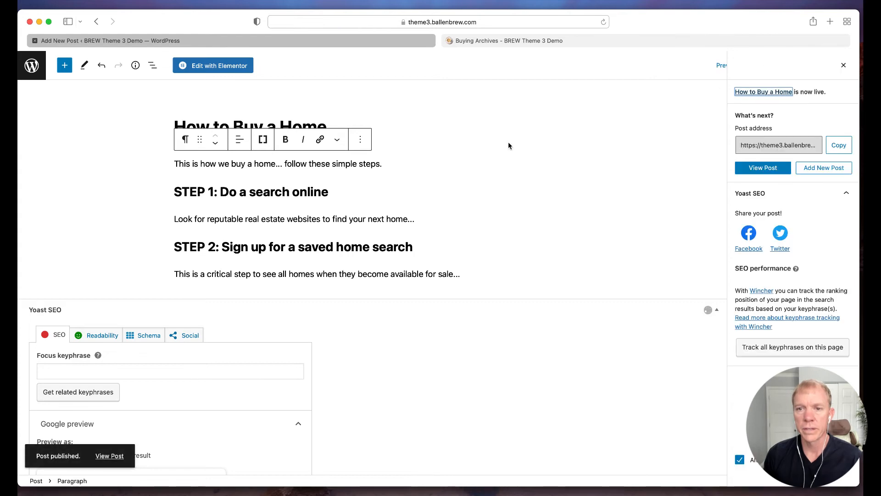
Step: Reload the live Buying category page and examine the new post's card, including its image, title and excerpt
left_click(508, 40)
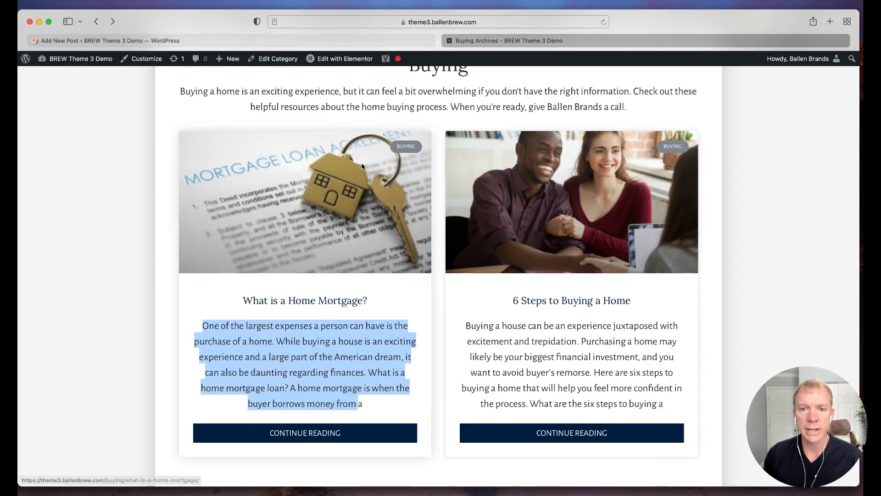
scroll(322, 192, "up", 5)
left_click(286, 181)
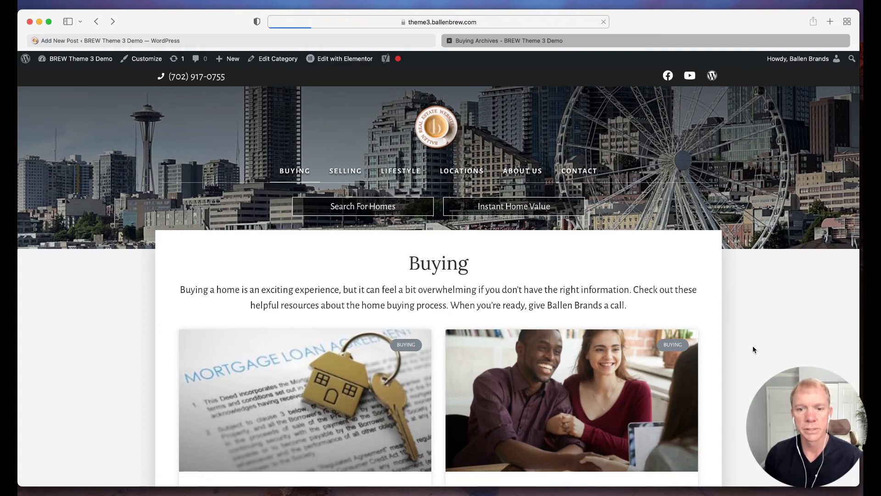
scroll(143, 328, "down", 3)
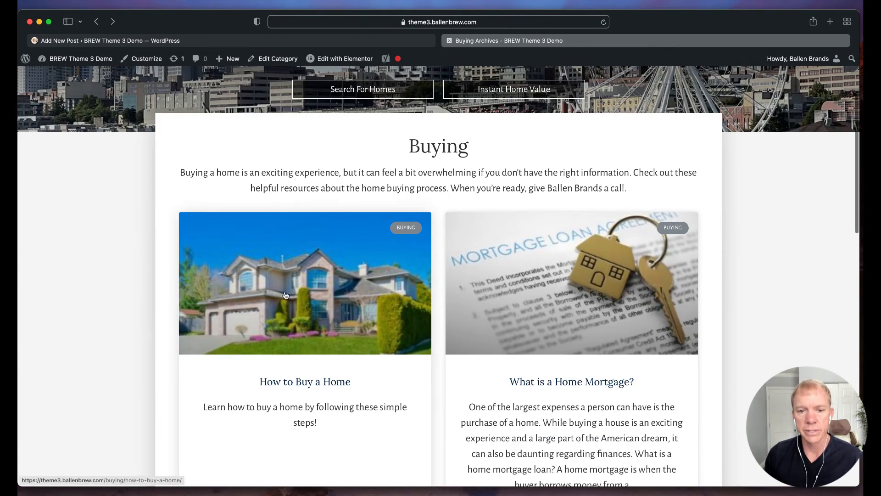
scroll(408, 232, "down", 1)
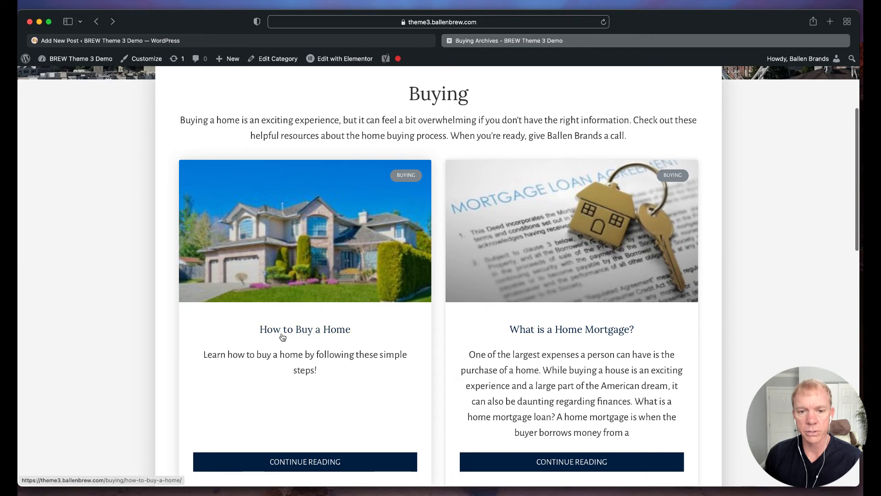
scroll(321, 353, "down", 1)
left_click_drag(212, 314, 261, 337)
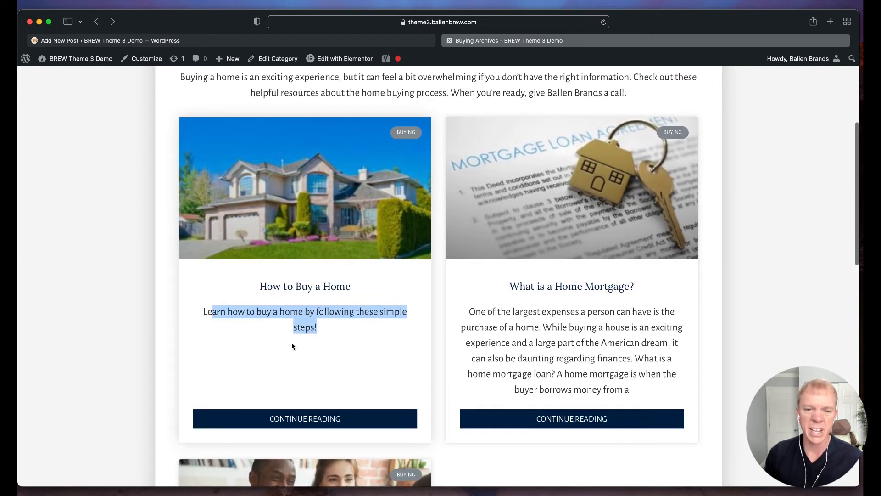
Step: Open the live "How to Buy a Home" post from its card and examine its table of contents, body and Recent Posts list
scroll(319, 373, "down", 1)
left_click(303, 411)
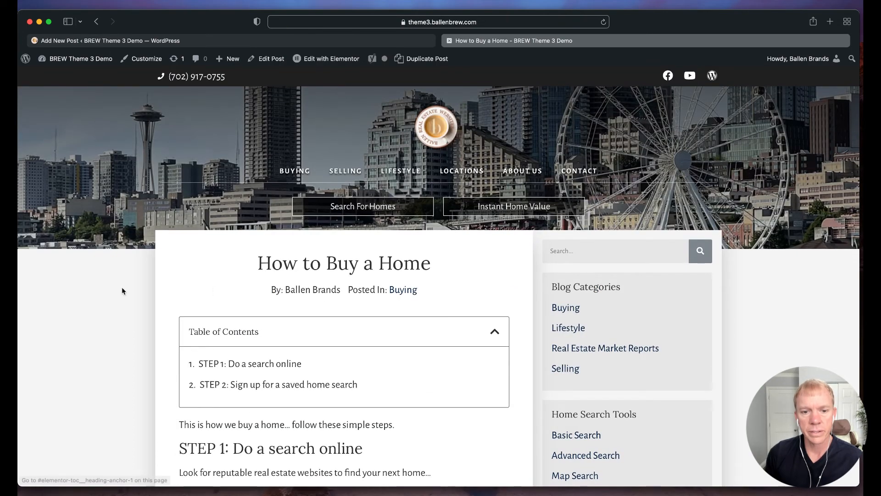
scroll(158, 296, "down", 4)
scroll(285, 214, "down", 2)
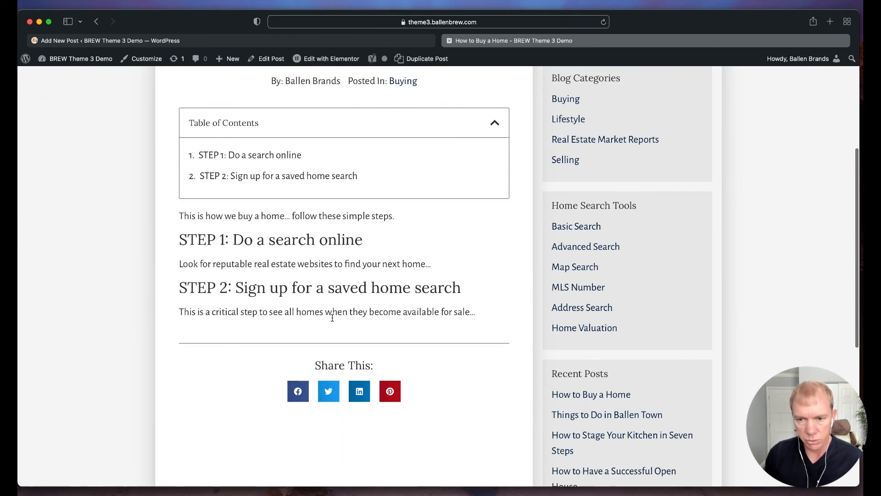
scroll(298, 239, "down", 2)
scroll(333, 317, "up", 10)
scroll(332, 318, "down", 10)
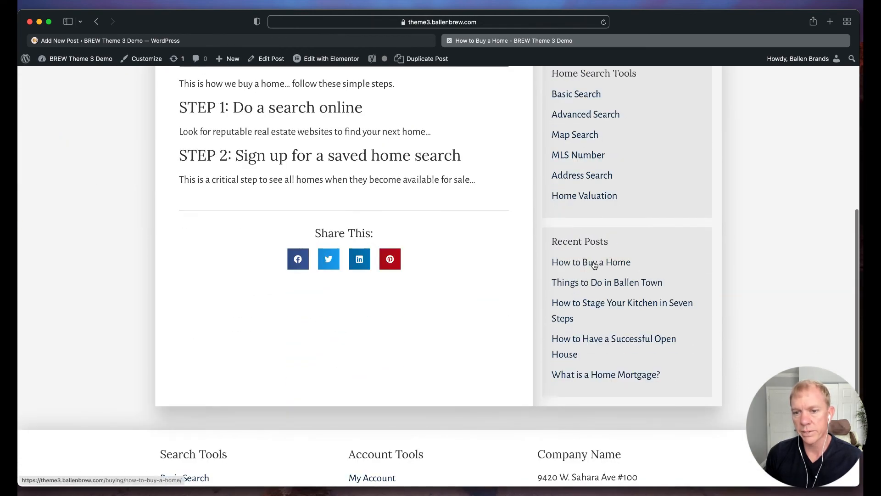
scroll(473, 328, "up", 10)
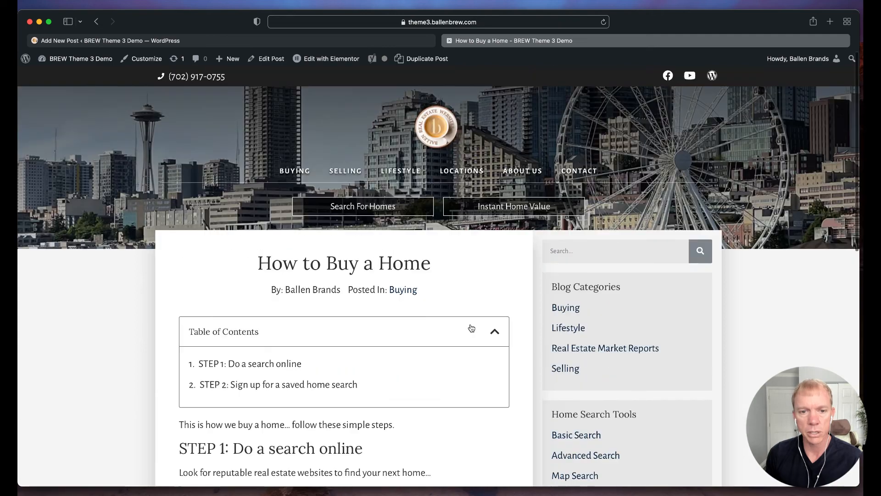
Step: Go to the site's home page and check the new post in the From The Blog section
key("super+r")
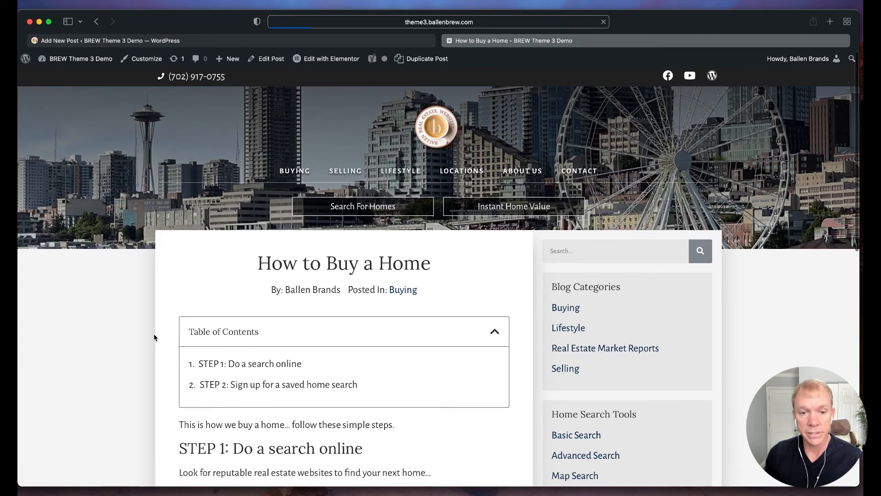
scroll(154, 337, "down", 15)
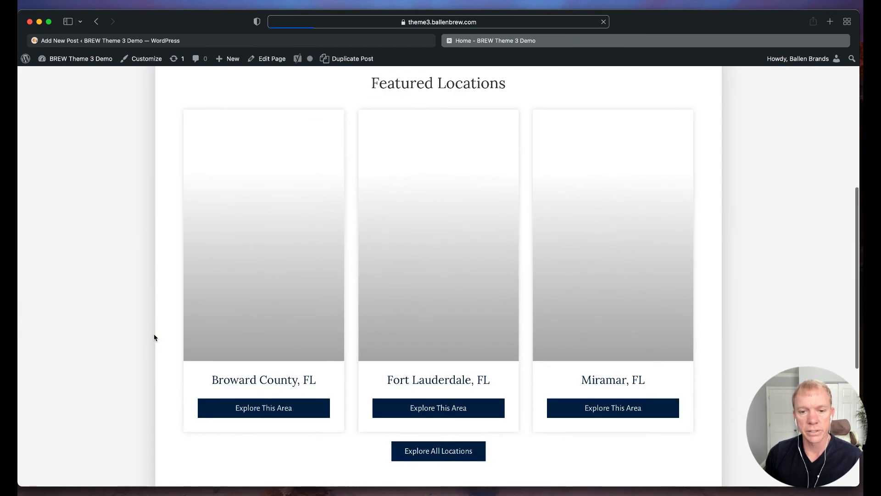
scroll(154, 337, "down", 15)
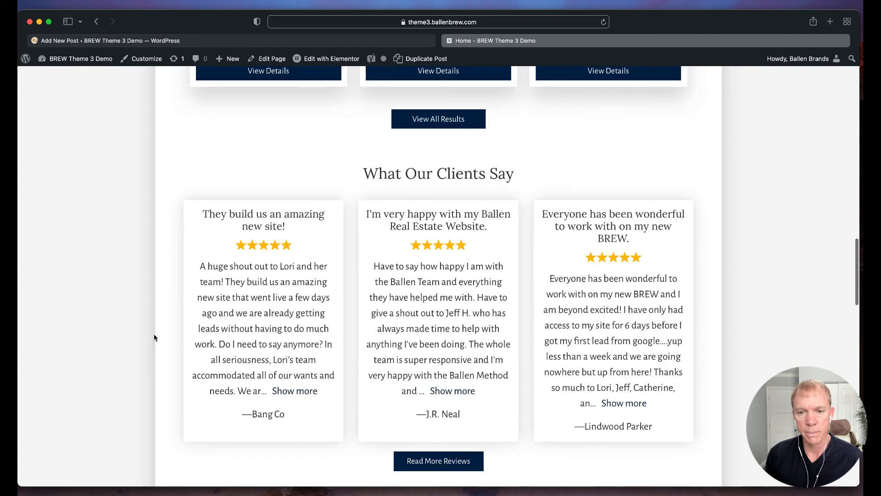
scroll(154, 337, "down", 3)
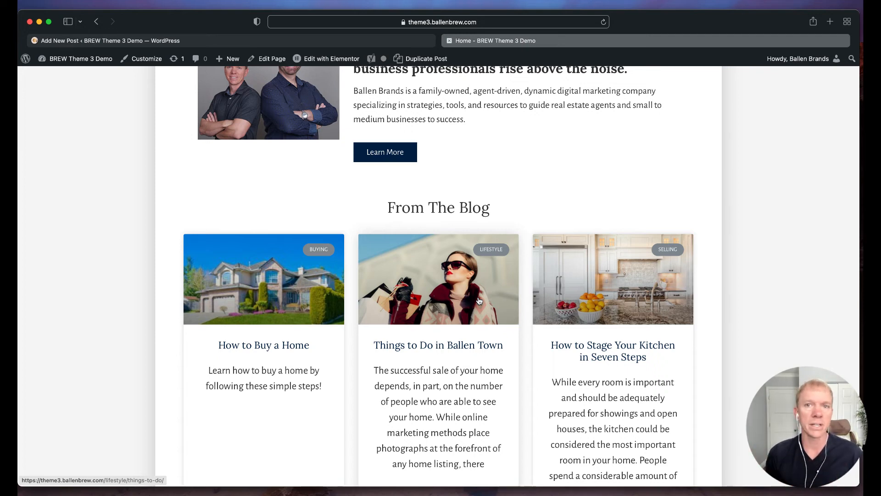
scroll(479, 301, "up", 20)
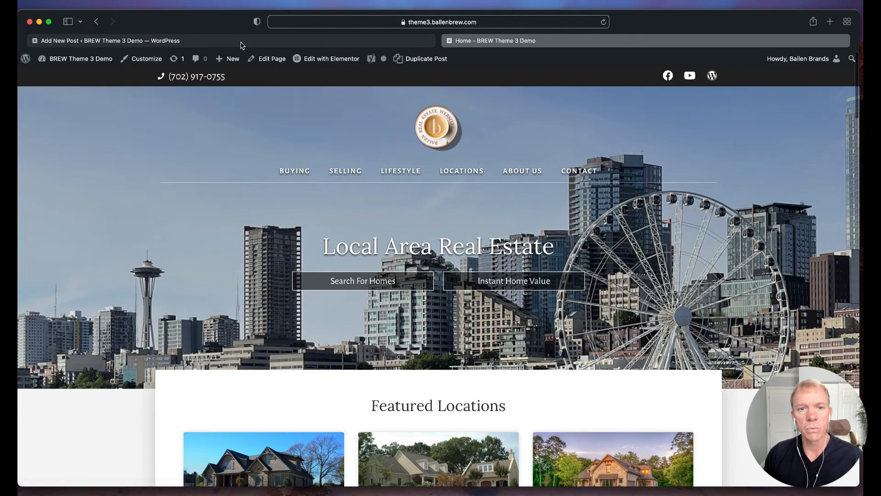
Step: Return to the WordPress admin and open "How to Buy a Home" for editing from the list of all posts
left_click(242, 42)
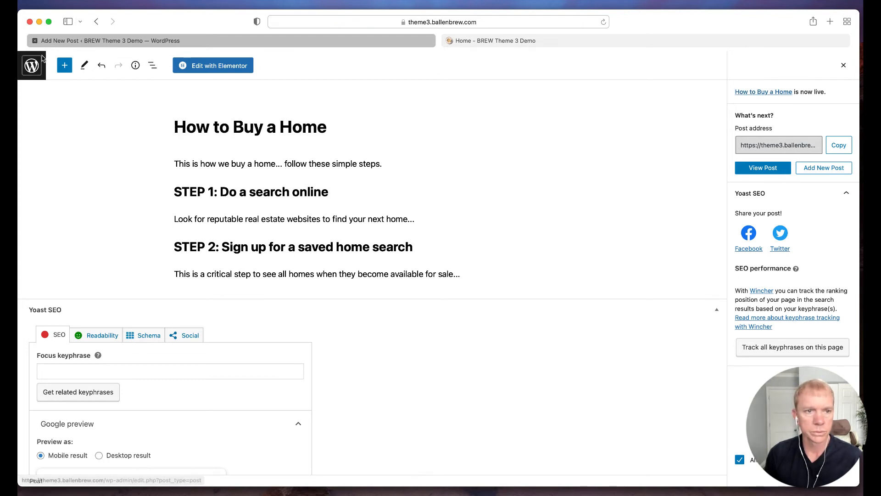
left_click(99, 24)
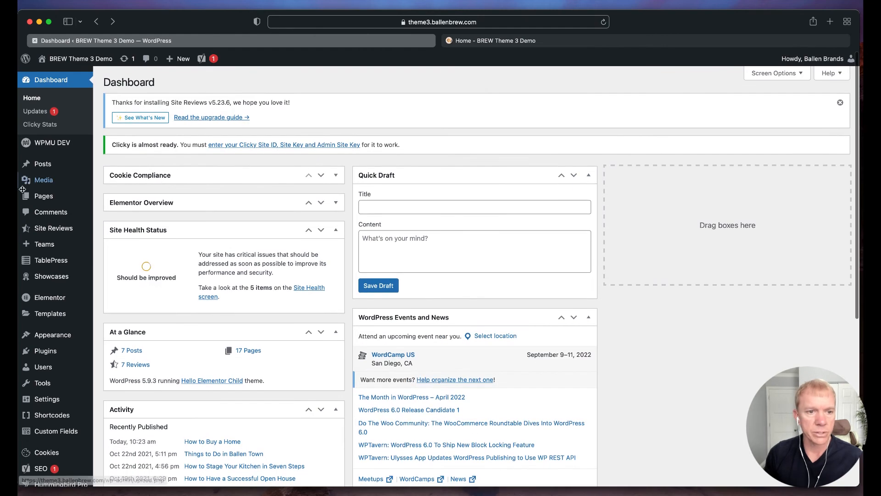
left_click(99, 170)
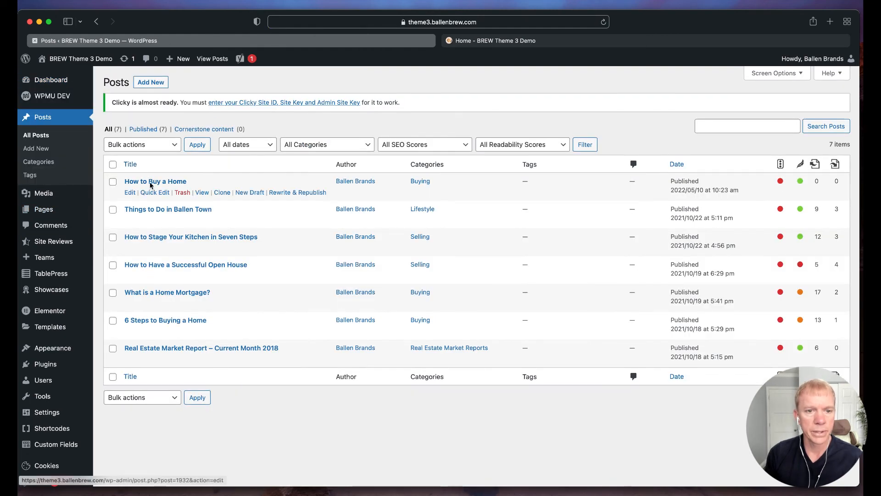
left_click(130, 192)
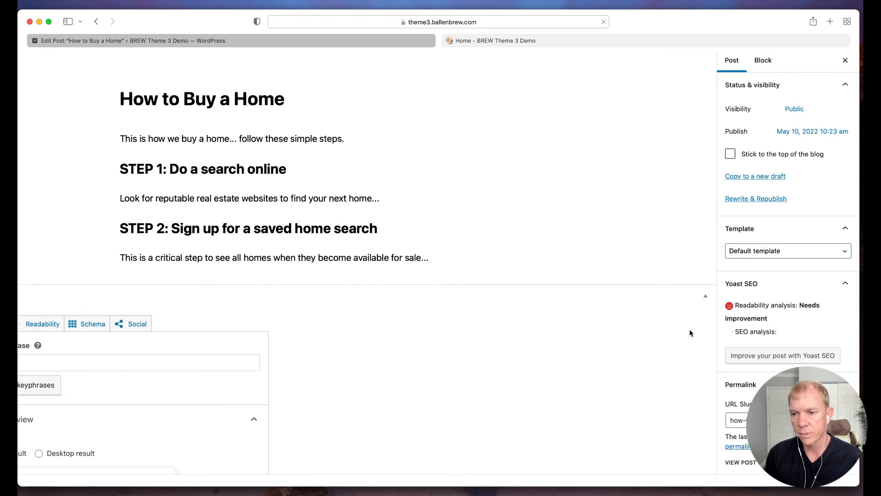
Step: Collapse the Yoast SEO section below the content and update the published post
left_click(705, 295)
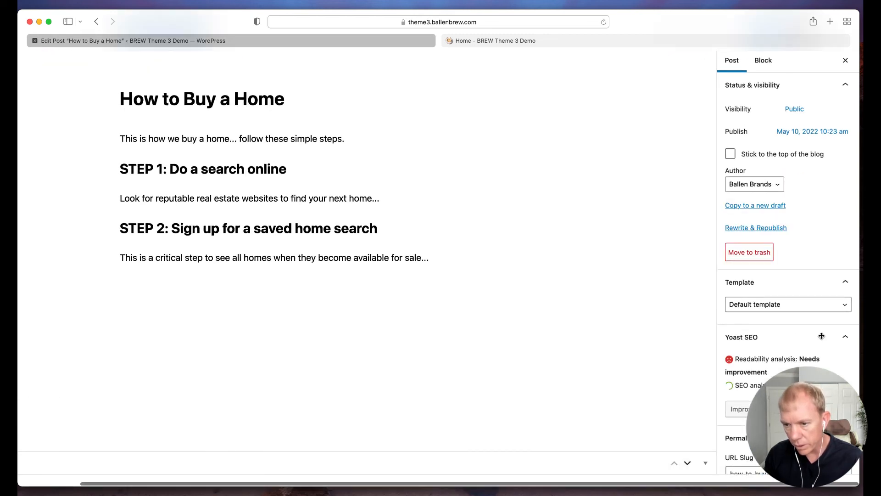
scroll(785, 275, "down", 6)
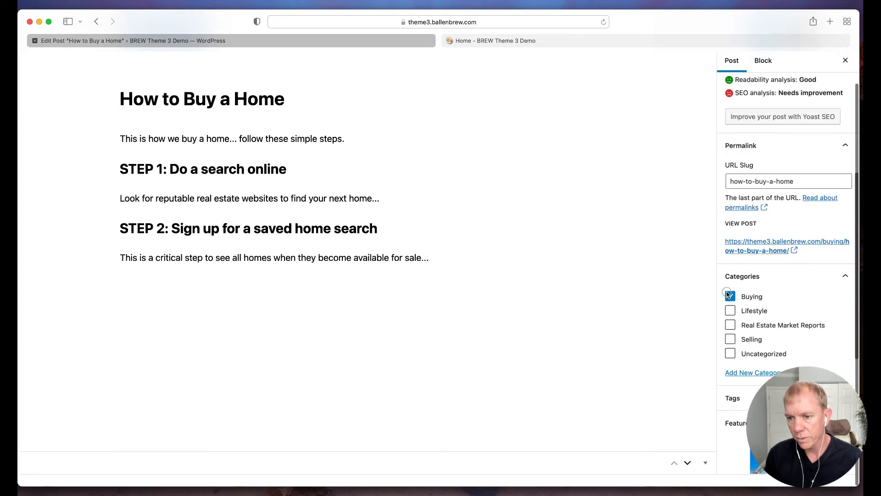
scroll(737, 184, "up", 6)
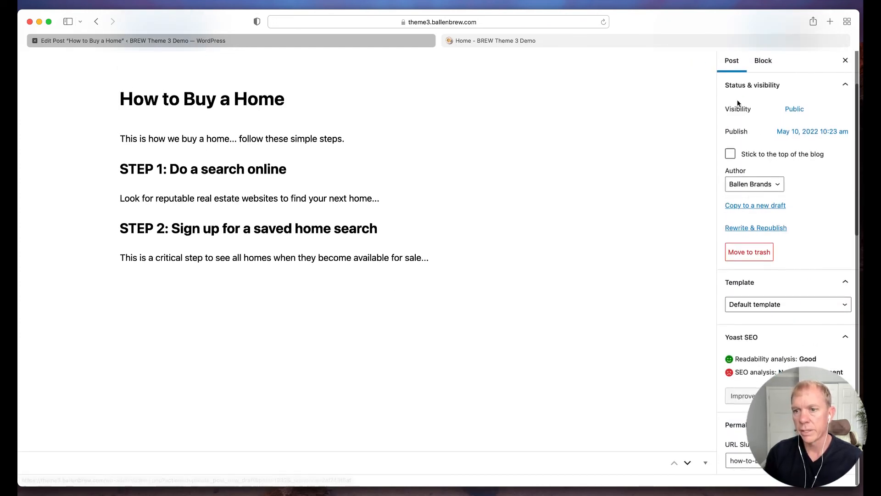
scroll(811, 221, "up", 5)
scroll(811, 224, "down", 5)
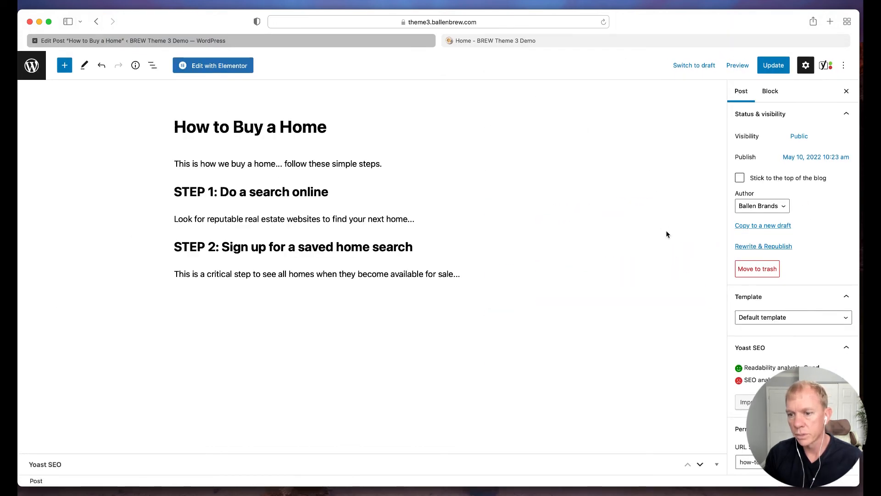
left_click(344, 169)
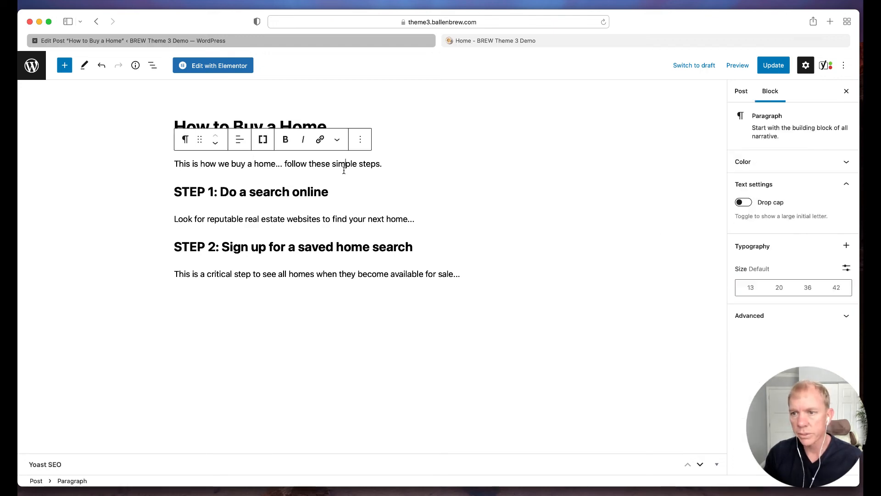
left_click(775, 65)
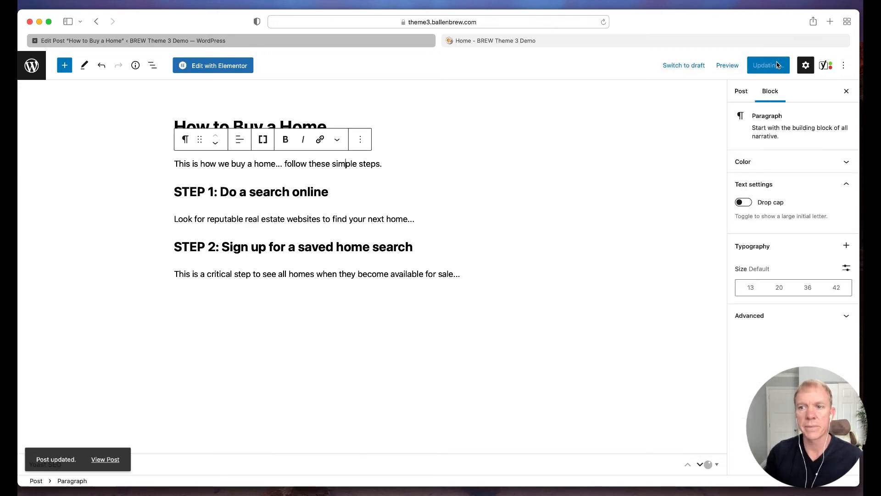
Step: Switch to the live site and look through the posts in the Buying category
left_click(615, 41)
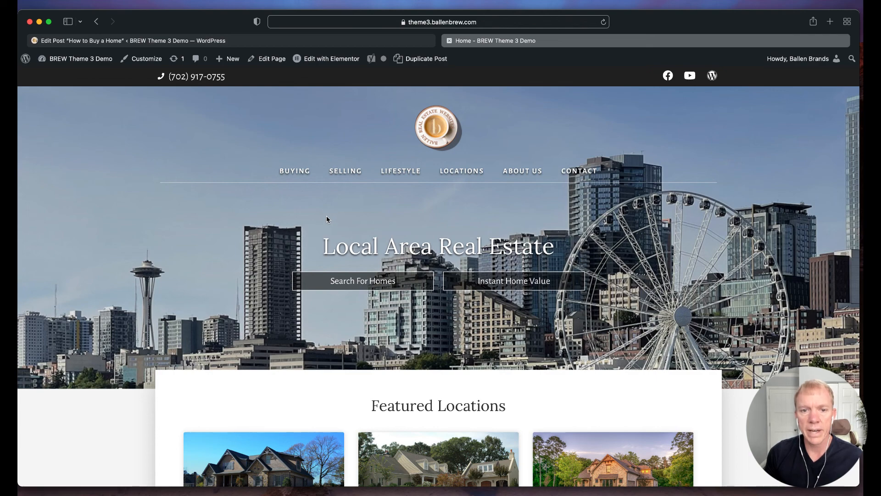
left_click(289, 171)
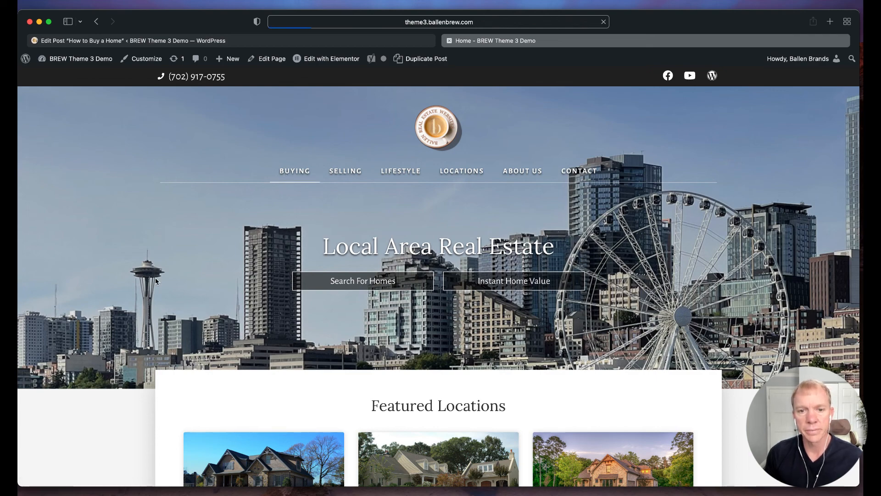
scroll(155, 277, "down", 5)
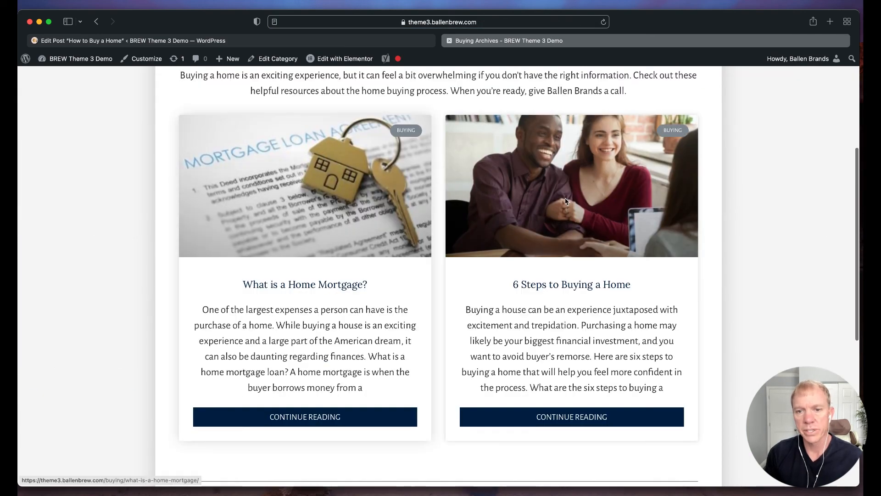
scroll(459, 252, "up", 10)
Step: Return to the site's home page and examine the post cards and their category labels in the From The Blog section
left_click(446, 124)
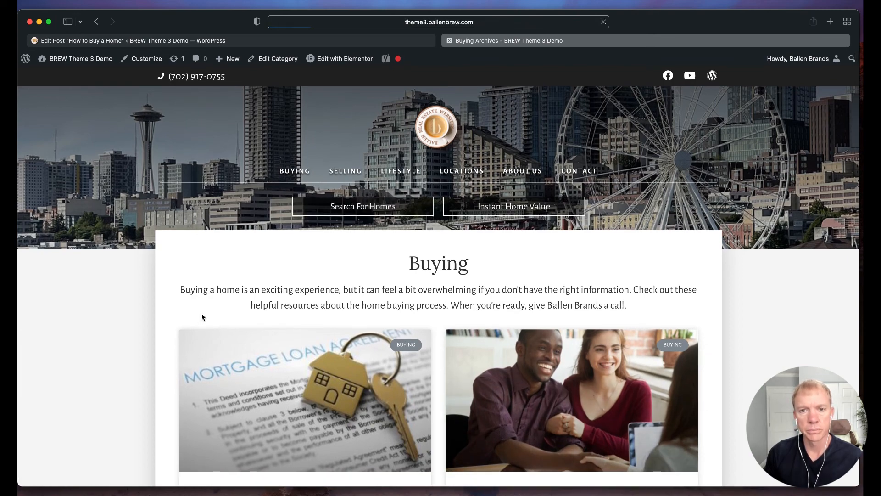
scroll(202, 316, "down", 20)
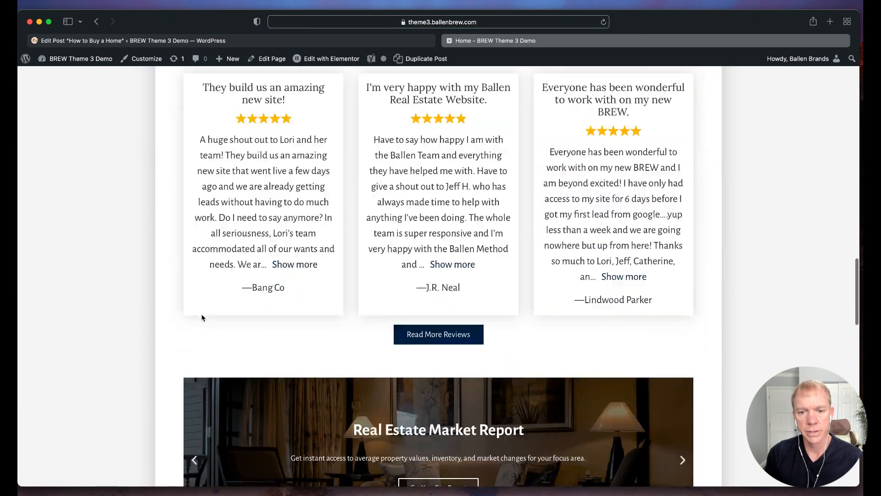
scroll(202, 317, "down", 12)
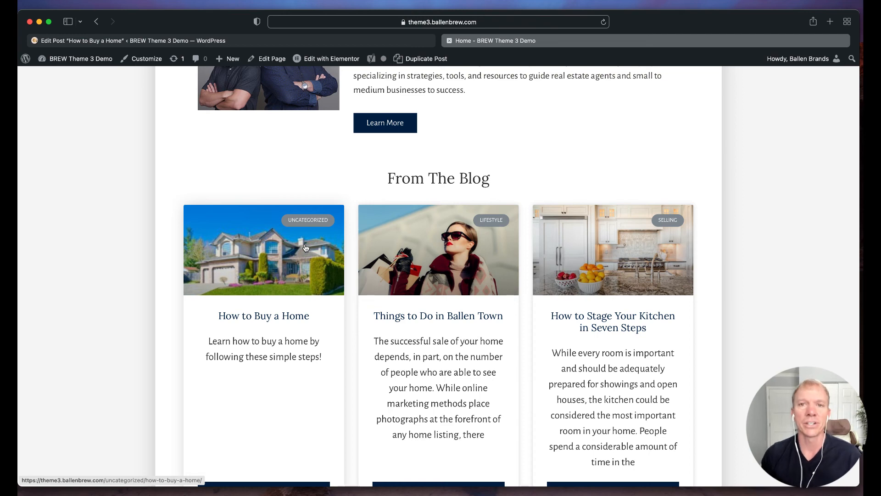
scroll(275, 321, "down", 3)
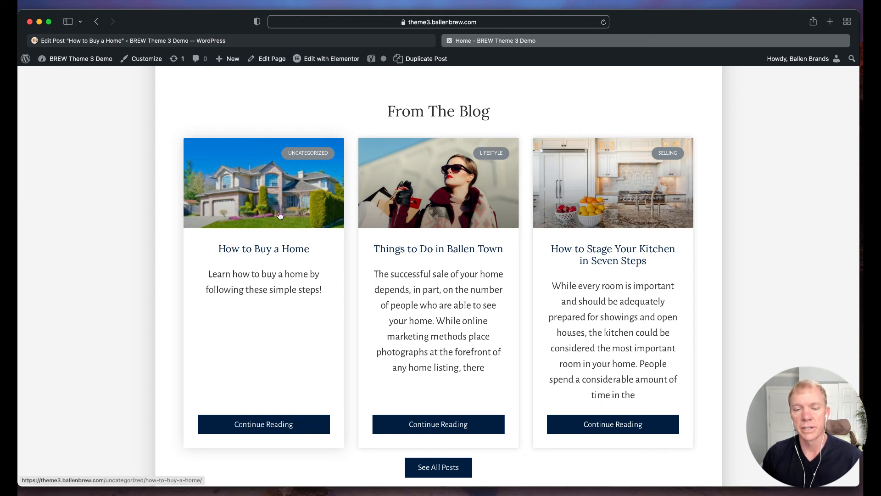
scroll(339, 223, "up", 1)
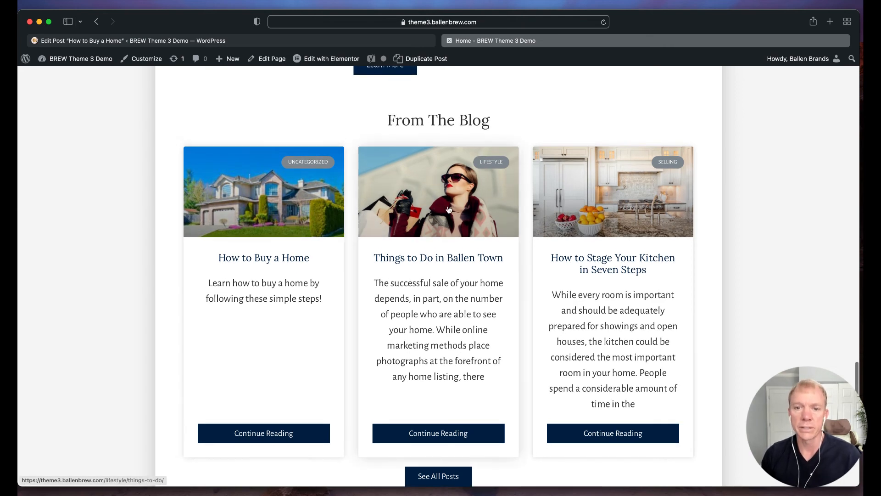
Step: Open the "Things to Do in Ballen Town" post and examine its layout, Recent Posts list and Blog Categories
left_click(449, 210)
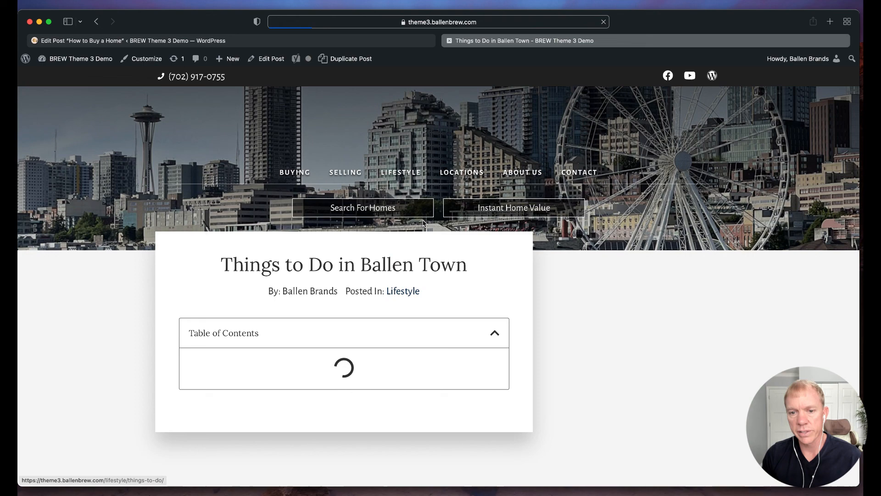
scroll(481, 288, "down", 10)
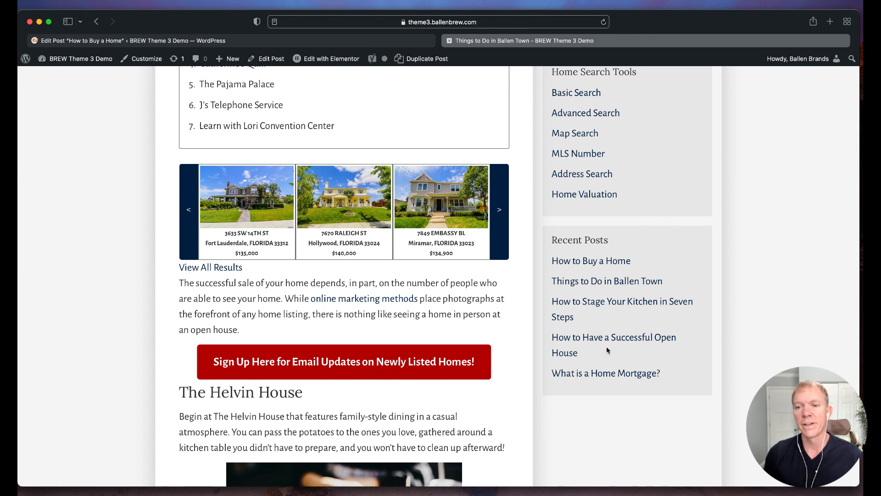
scroll(569, 307, "up", 8)
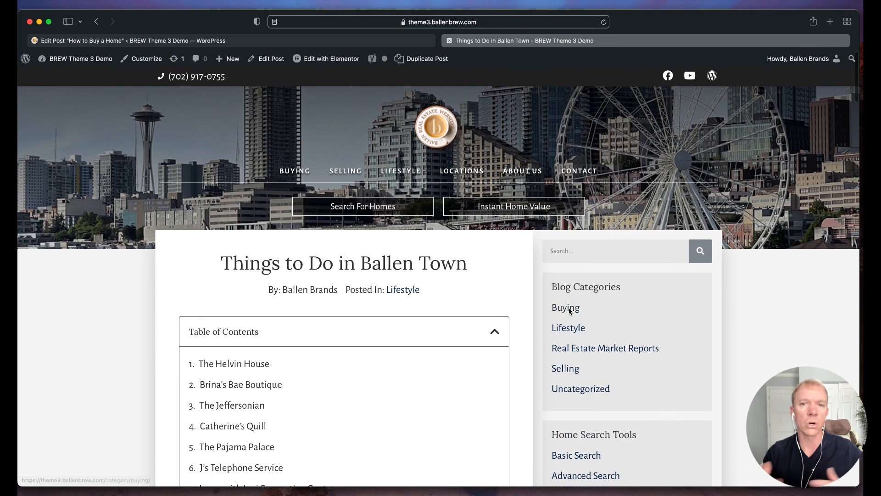
mouse_move(570, 311)
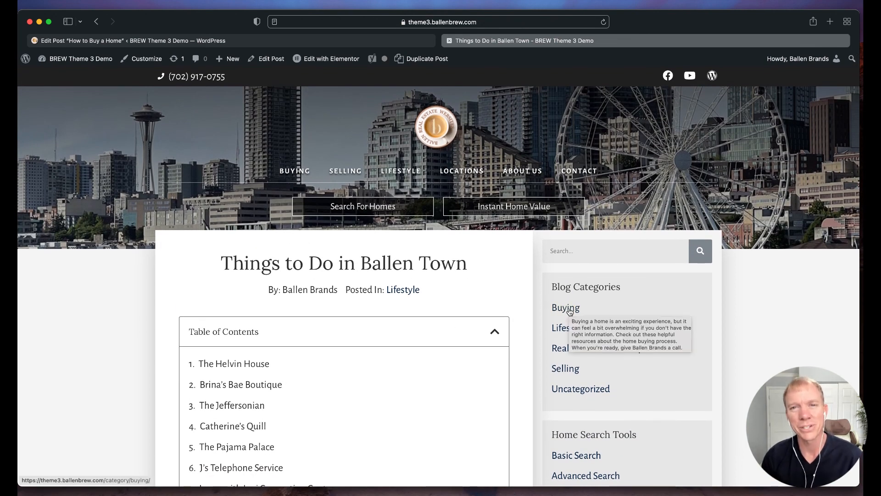